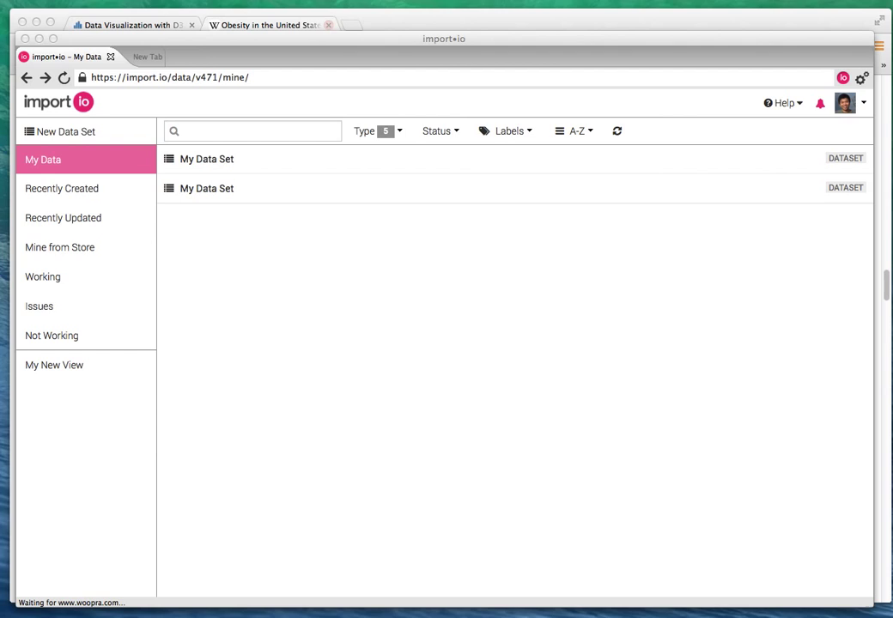
Step: Bring the Wikipedia 'Obesity in the United States' article in front of import.io
{"action": "left_click", "coordinate": [454, 16]}
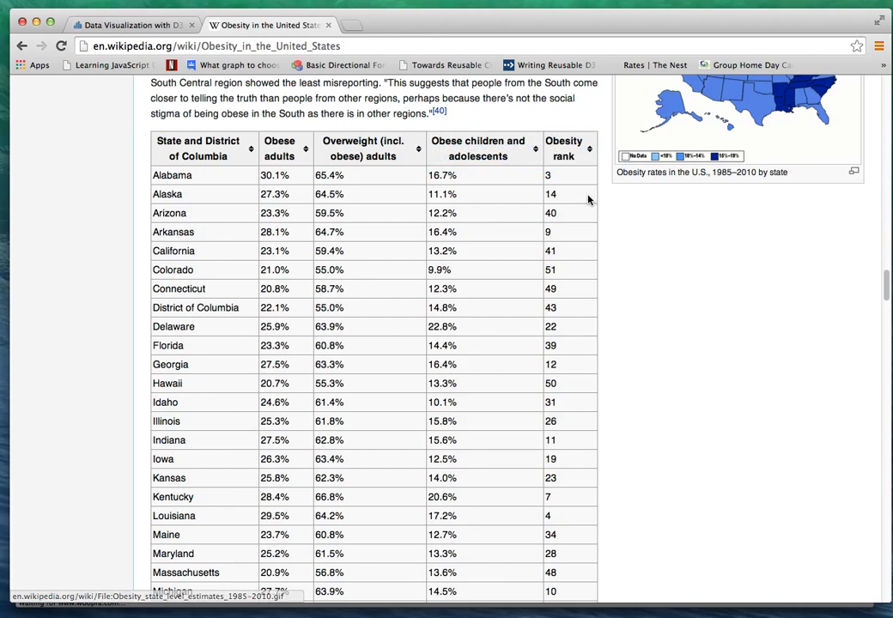
Step: Look over the article's Prevalence by state table, then return to import.io's My Data page
{"action": "scroll", "coordinate": [603, 209], "scroll_direction": "up", "scroll_amount": 10}
{"action": "scroll", "coordinate": [489, 165], "scroll_direction": "up", "scroll_amount": 6}
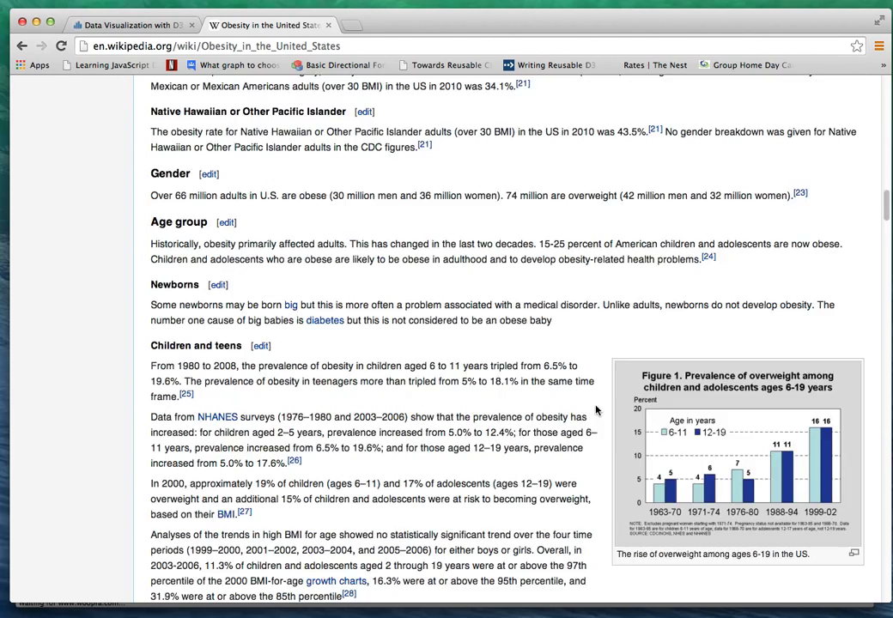
{"action": "scroll", "coordinate": [483, 327], "scroll_direction": "down", "scroll_amount": 12}
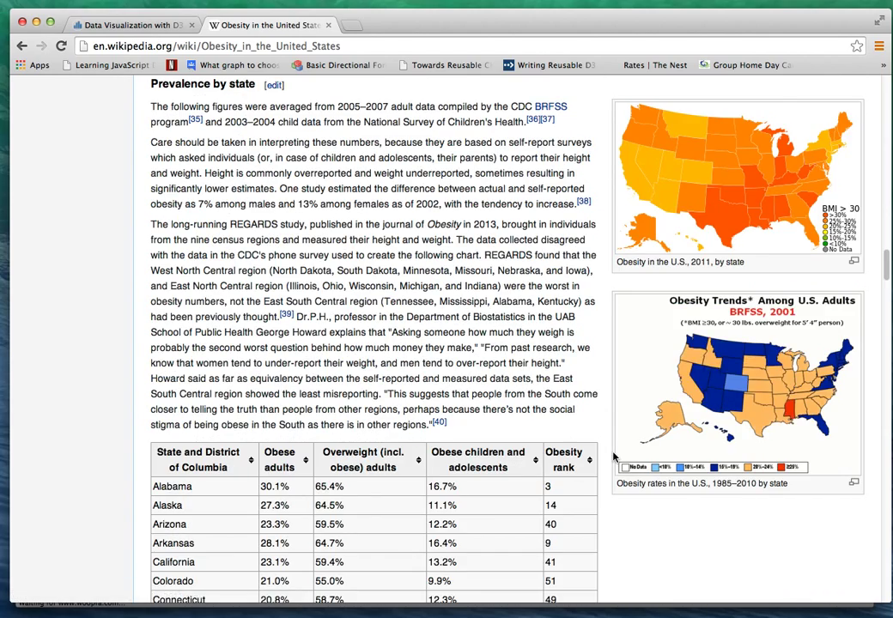
{"action": "scroll", "coordinate": [544, 407], "scroll_direction": "down", "scroll_amount": 4}
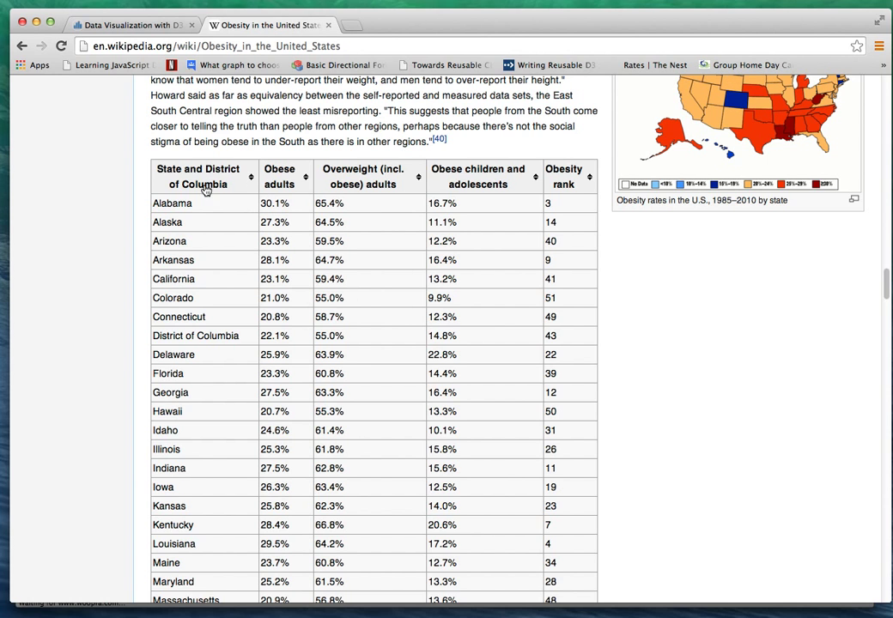
{"action": "scroll", "coordinate": [592, 350], "scroll_direction": "up", "scroll_amount": 4}
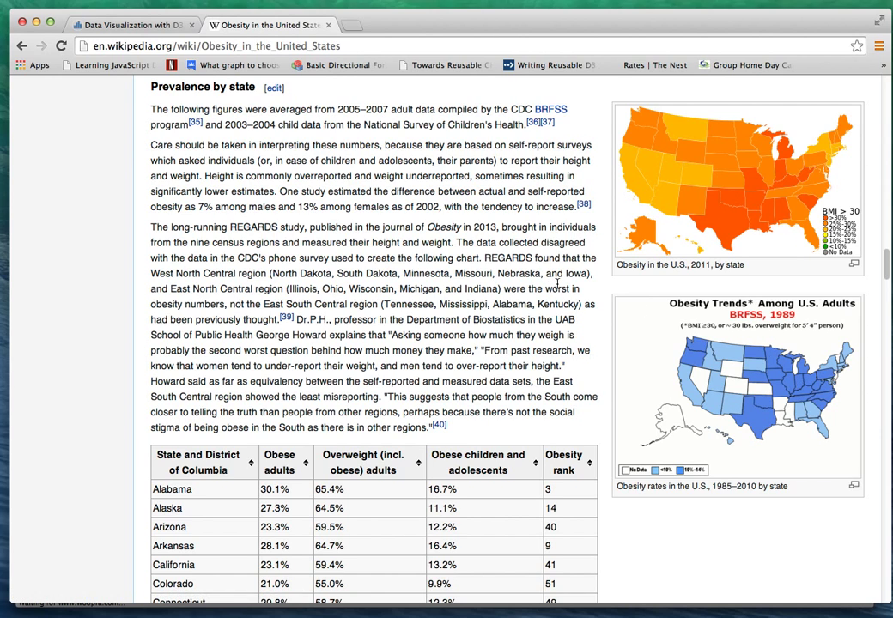
{"action": "scroll", "coordinate": [510, 303], "scroll_direction": "down", "scroll_amount": 5}
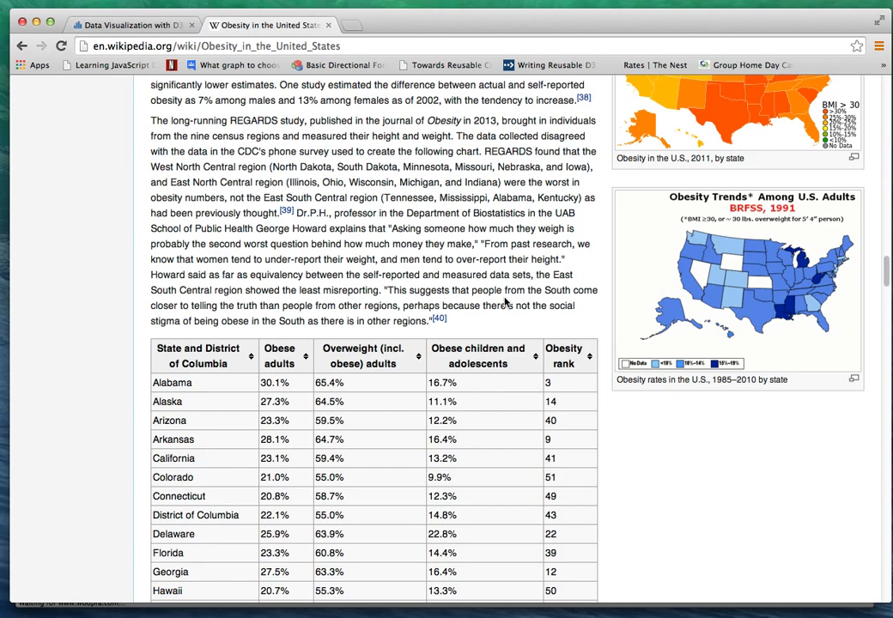
{"action": "scroll", "coordinate": [515, 301], "scroll_direction": "down", "scroll_amount": 3}
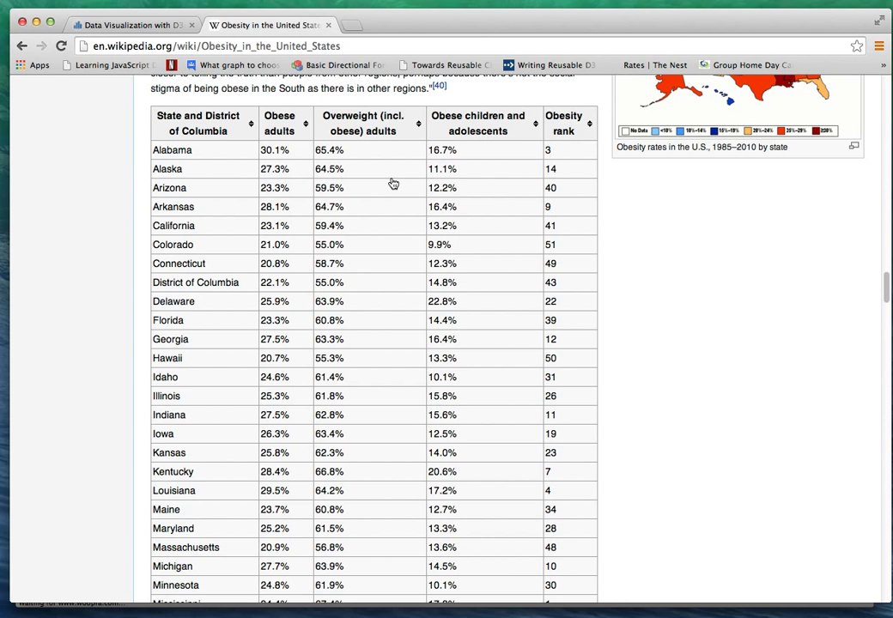
{"action": "key", "text": "super+grave"}
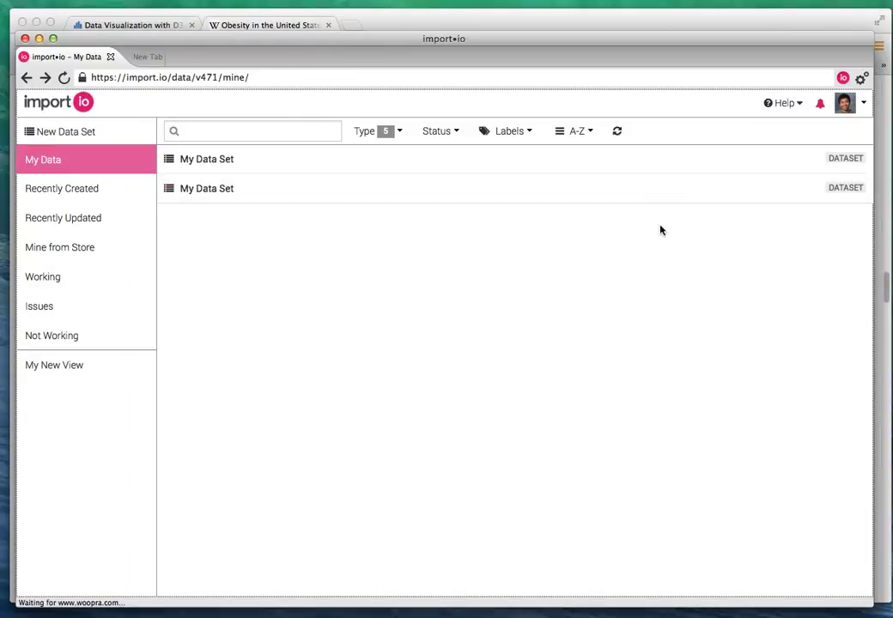
Step: Start a new import.io data set and begin adding a new source to it
{"action": "left_click", "coordinate": [90, 133]}
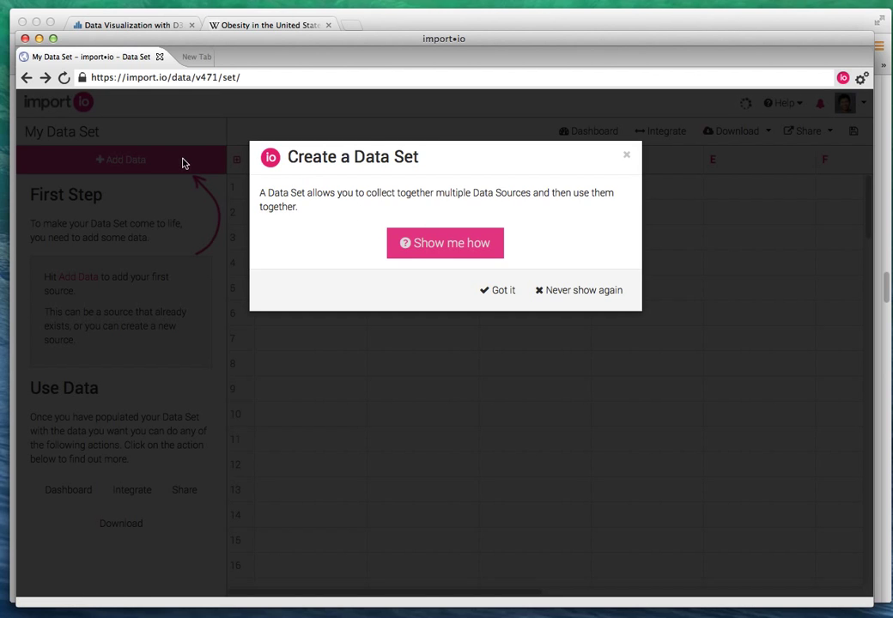
{"action": "left_click", "coordinate": [500, 291]}
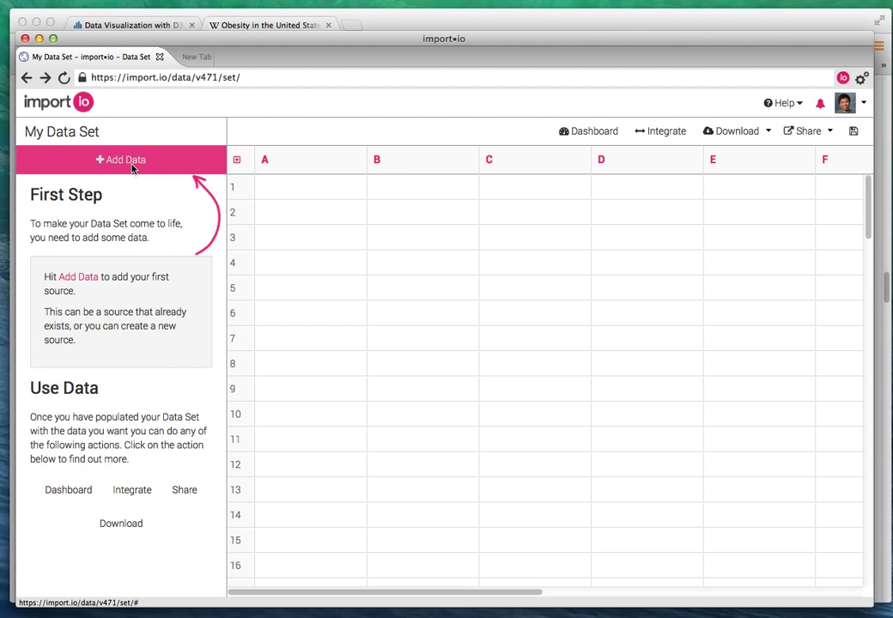
{"action": "left_click", "coordinate": [106, 162]}
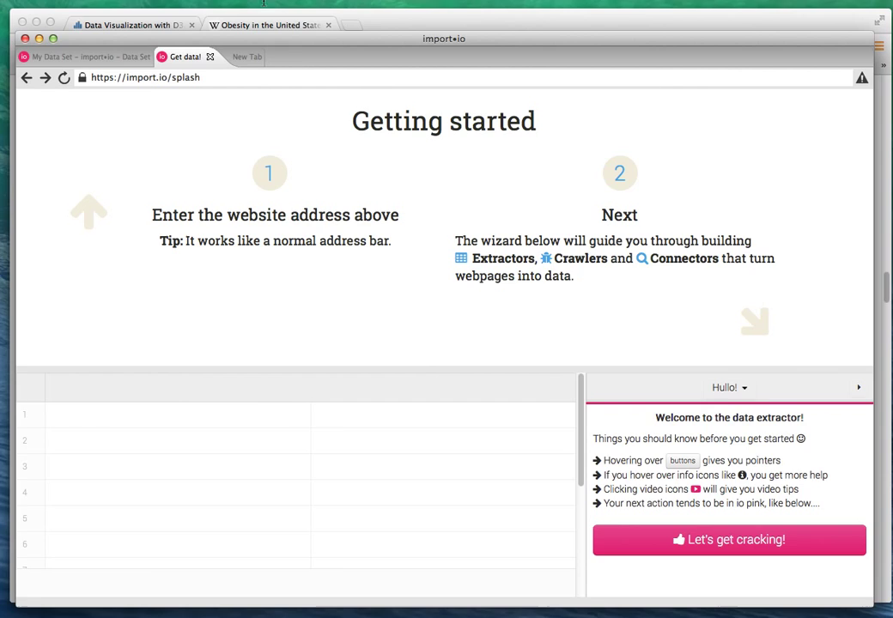
Step: Load the Wikipedia obesity article's web address into the import.io extractor
{"action": "left_click", "coordinate": [272, 18]}
{"action": "left_click", "coordinate": [236, 35]}
{"action": "key", "text": "super+c"}
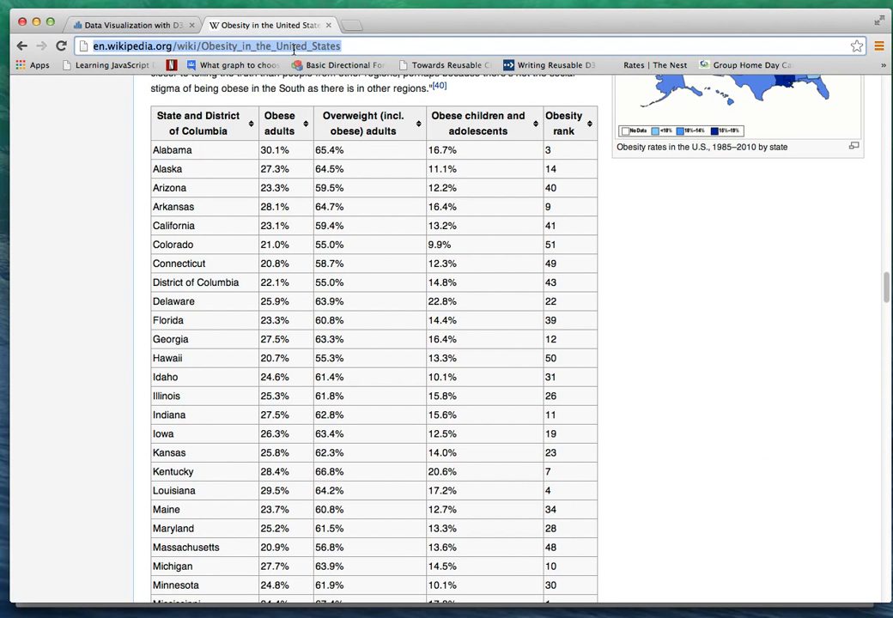
{"action": "key", "text": "super+grave"}
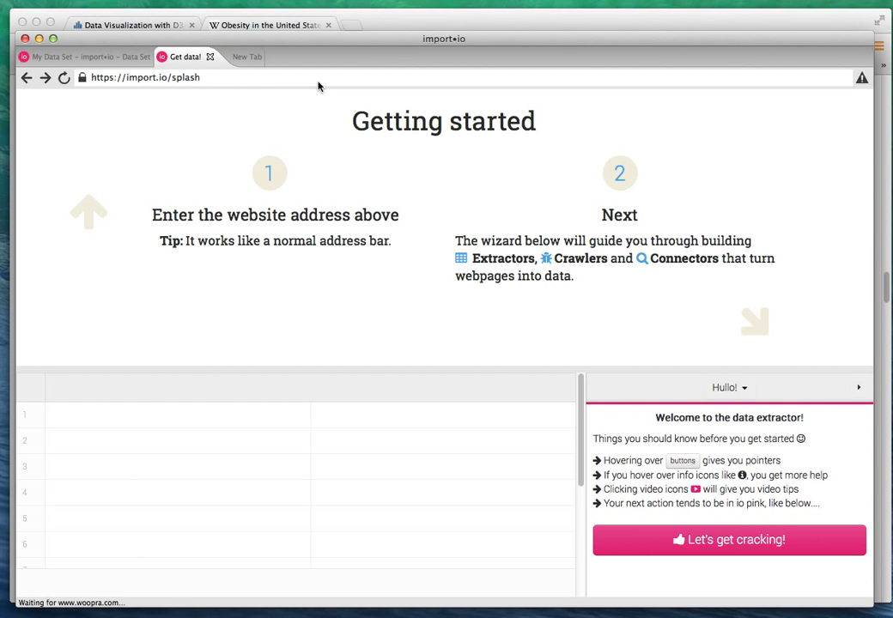
{"action": "key", "text": "super+v"}
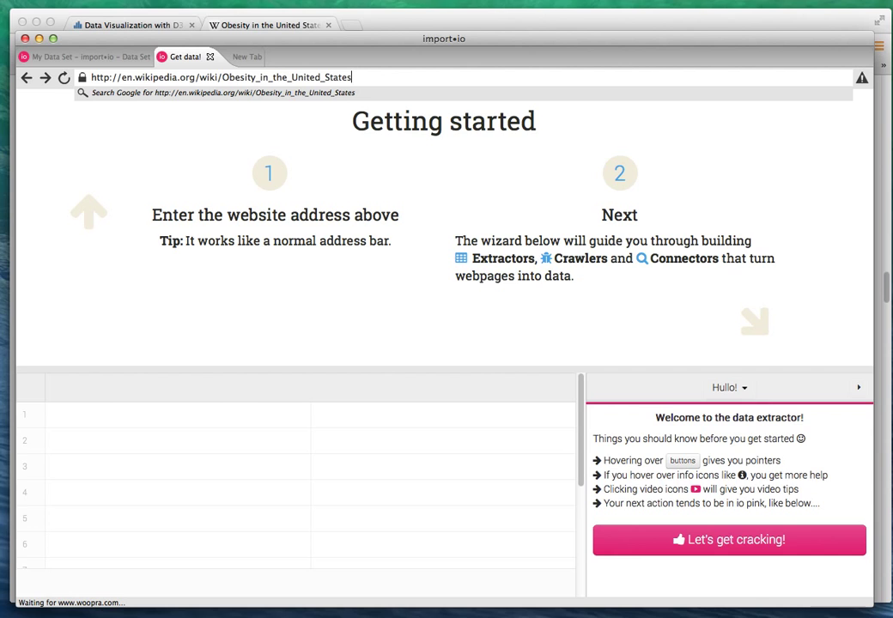
{"action": "key", "text": "Return"}
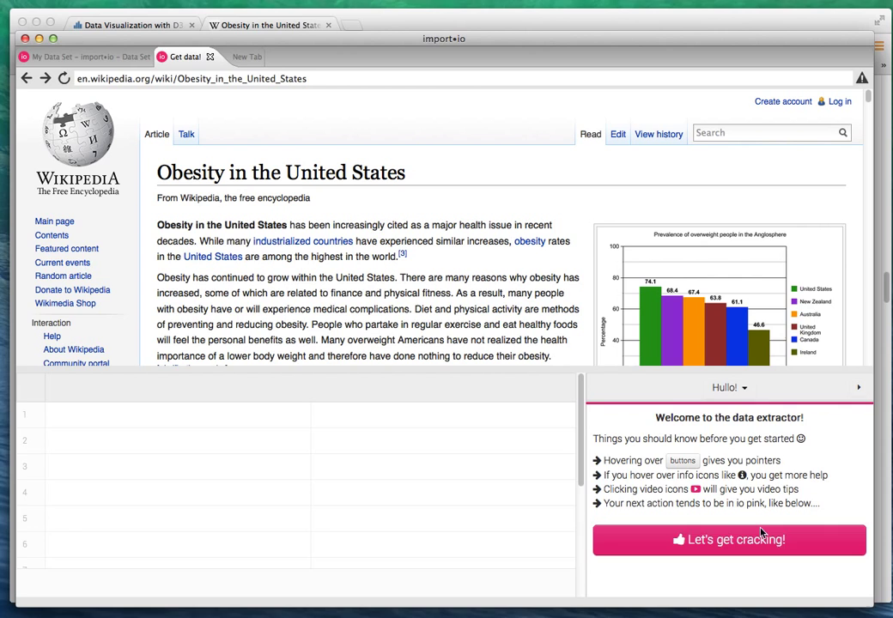
Step: Set up a login-free extractor with detected optimal settings and one-click table extraction
{"action": "left_click", "coordinate": [739, 540]}
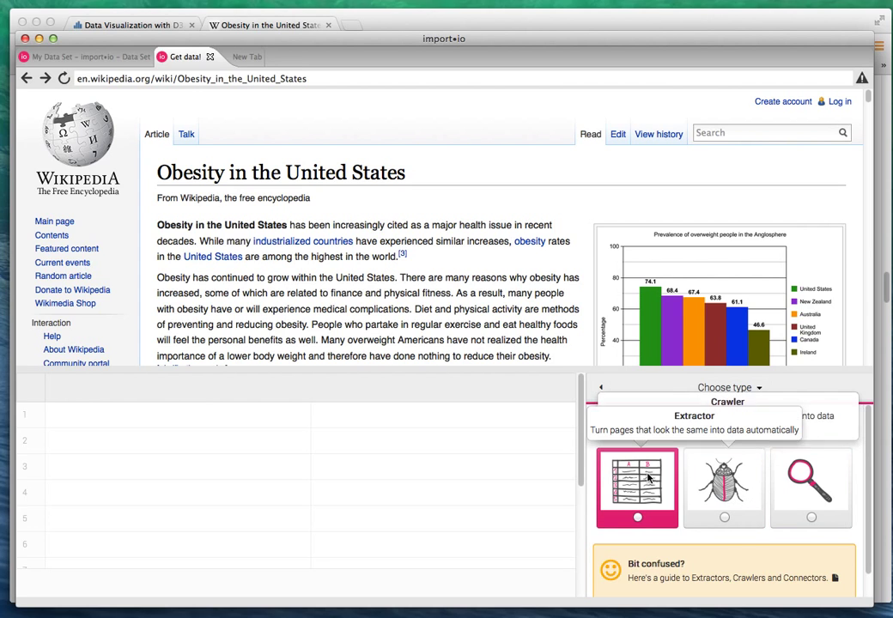
{"action": "left_click", "coordinate": [637, 515]}
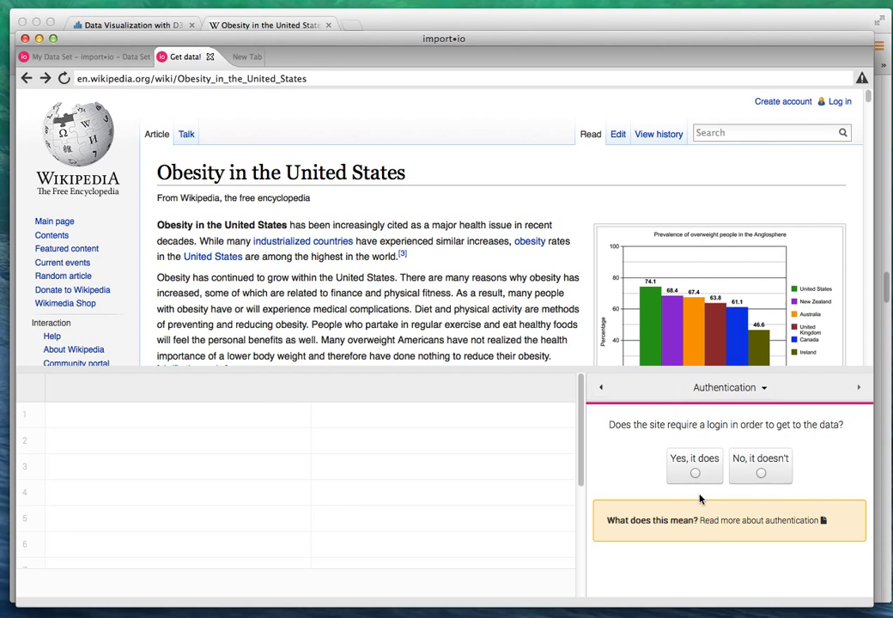
{"action": "left_click", "coordinate": [760, 478]}
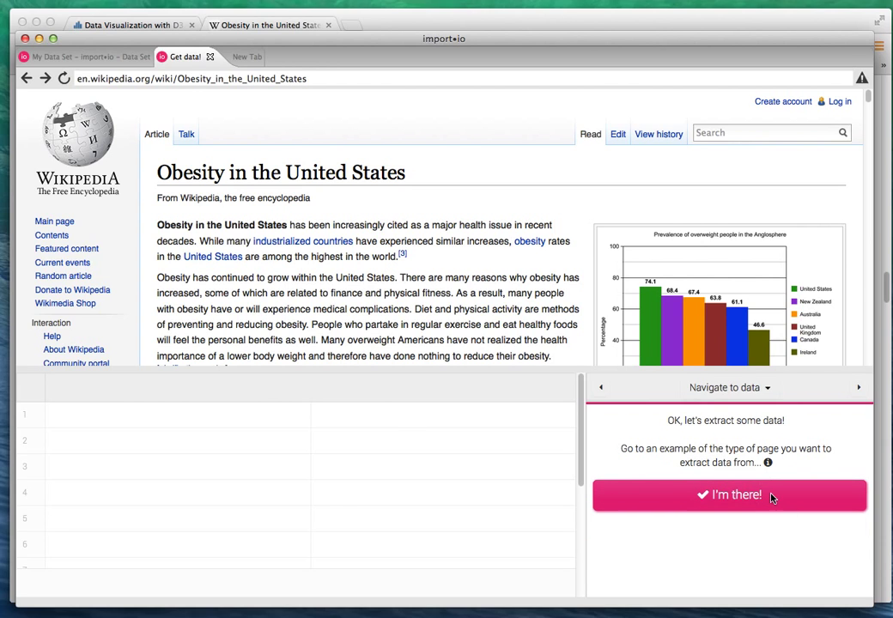
{"action": "left_click", "coordinate": [718, 496]}
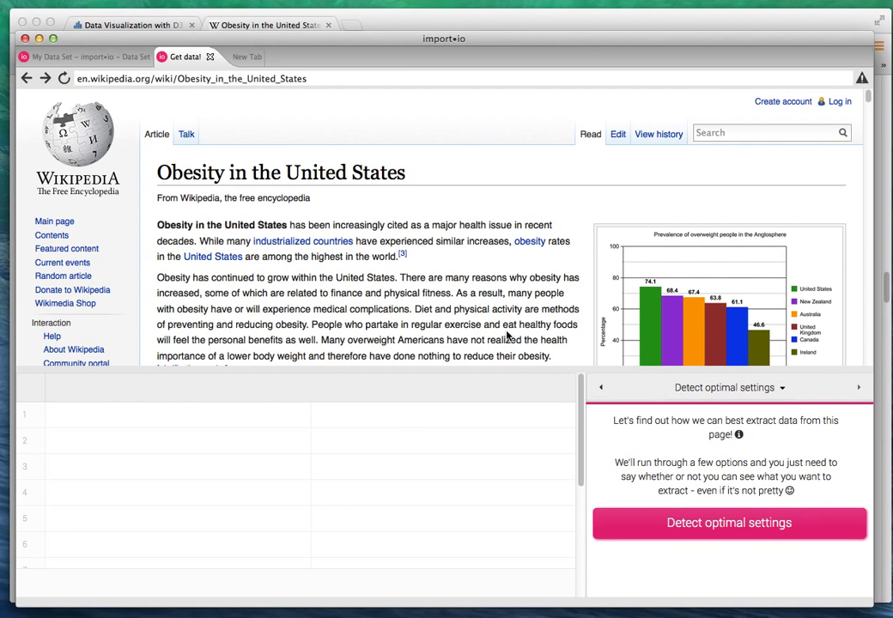
{"action": "left_click", "coordinate": [697, 517]}
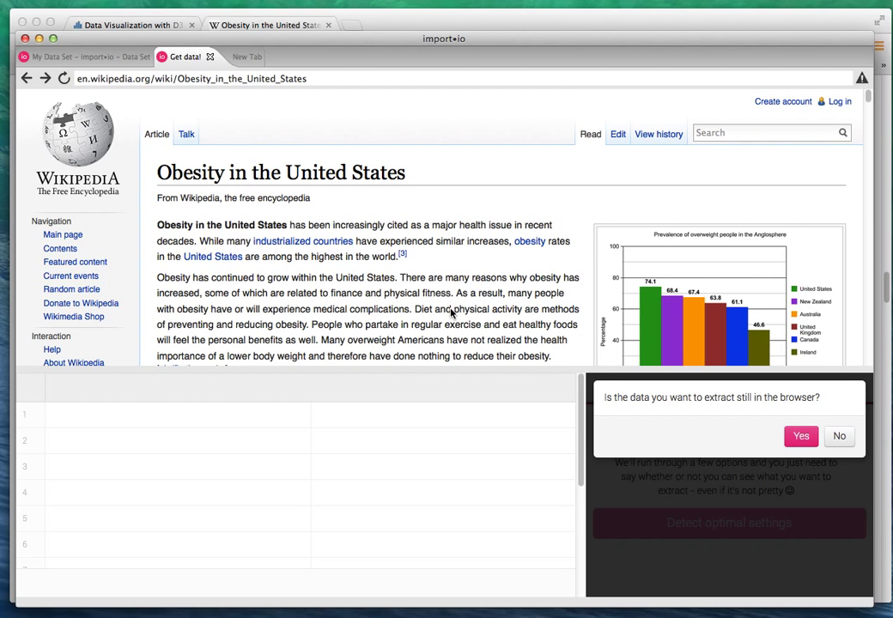
{"action": "left_click", "coordinate": [798, 438]}
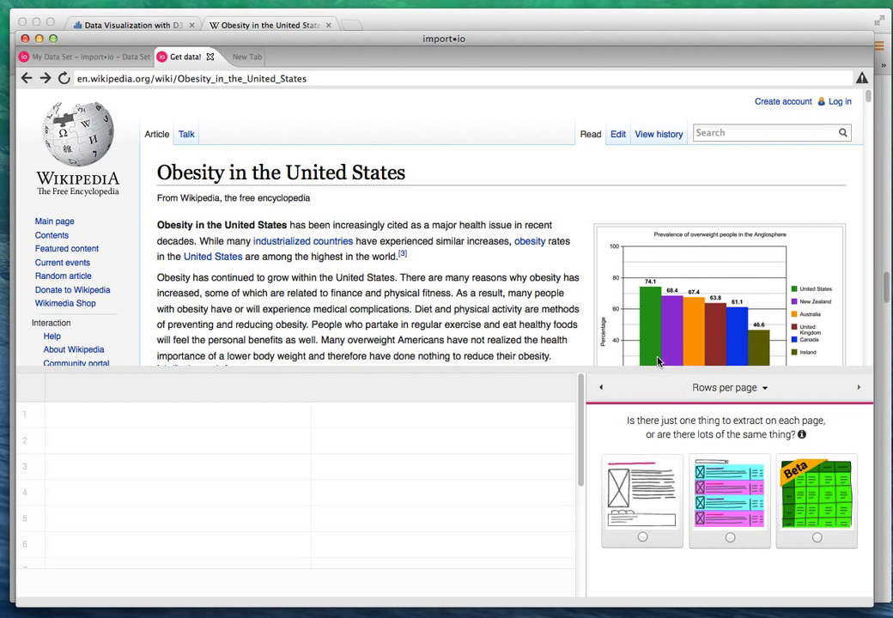
{"action": "left_click", "coordinate": [817, 539]}
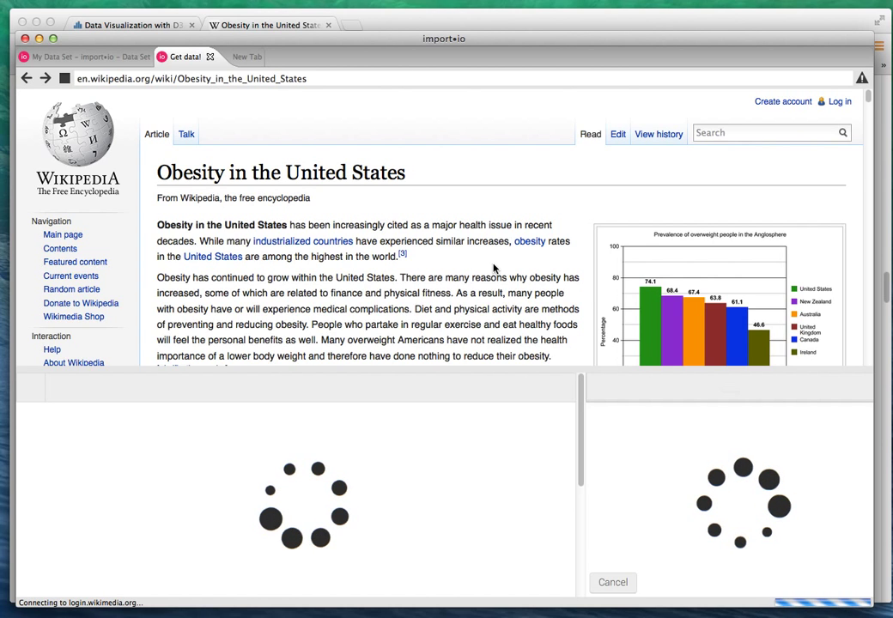
Step: Select the state obesity table in the article and extract its rows into the grid
{"action": "scroll", "coordinate": [493, 268], "scroll_direction": "down", "scroll_amount": 5}
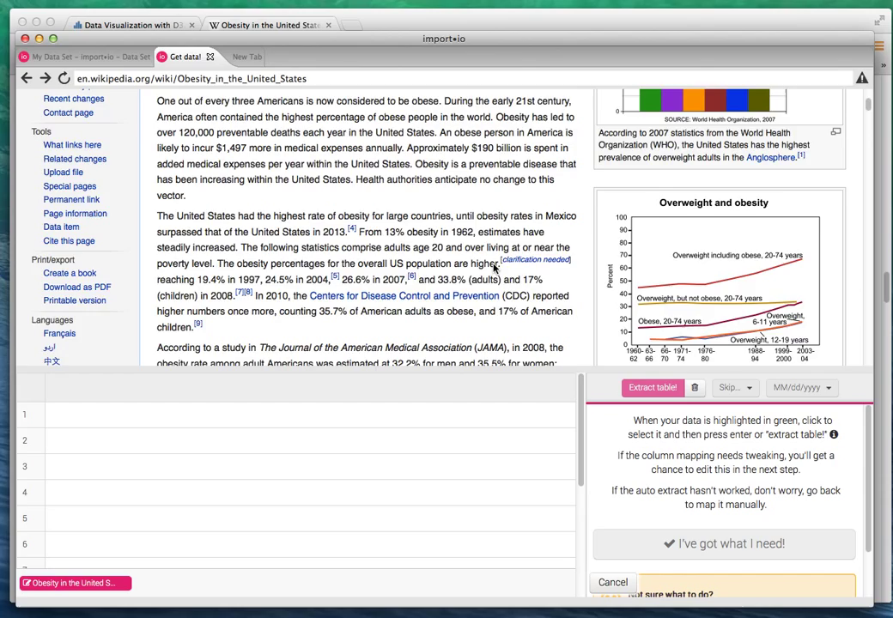
{"action": "scroll", "coordinate": [493, 268], "scroll_direction": "down", "scroll_amount": 3}
{"action": "scroll", "coordinate": [493, 268], "scroll_direction": "down", "scroll_amount": 5}
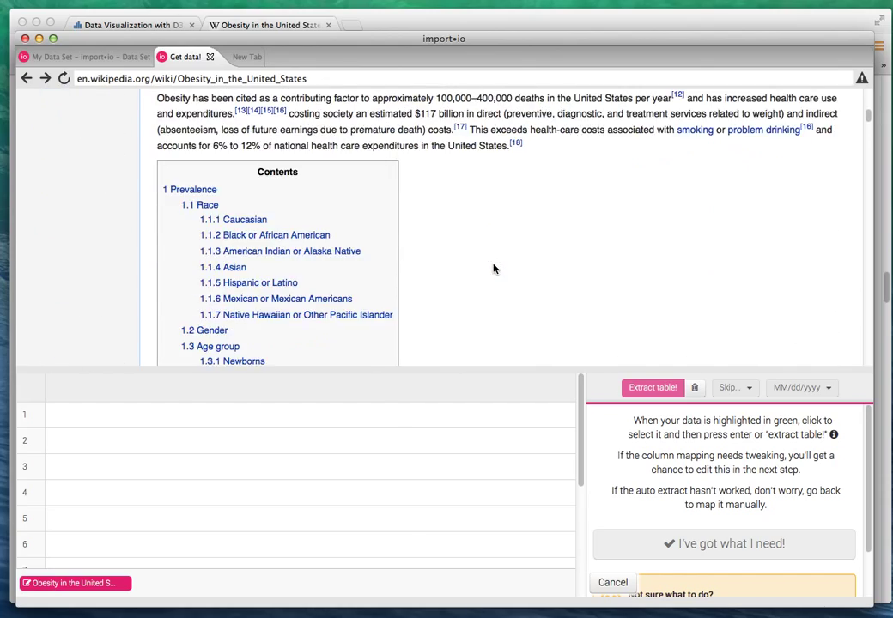
{"action": "left_click_drag", "start_coordinate": [869, 122], "coordinate": [868, 183]}
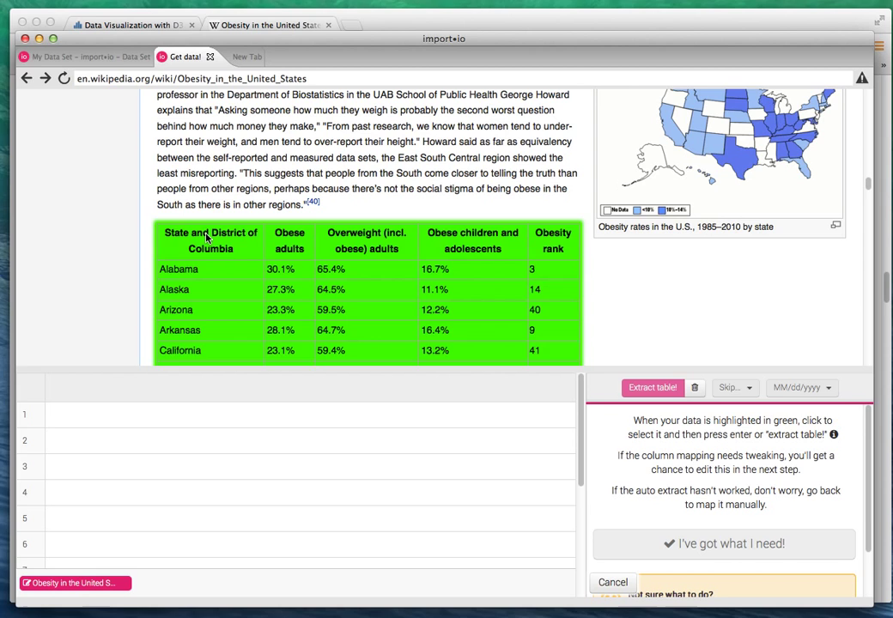
{"action": "left_click", "coordinate": [206, 239]}
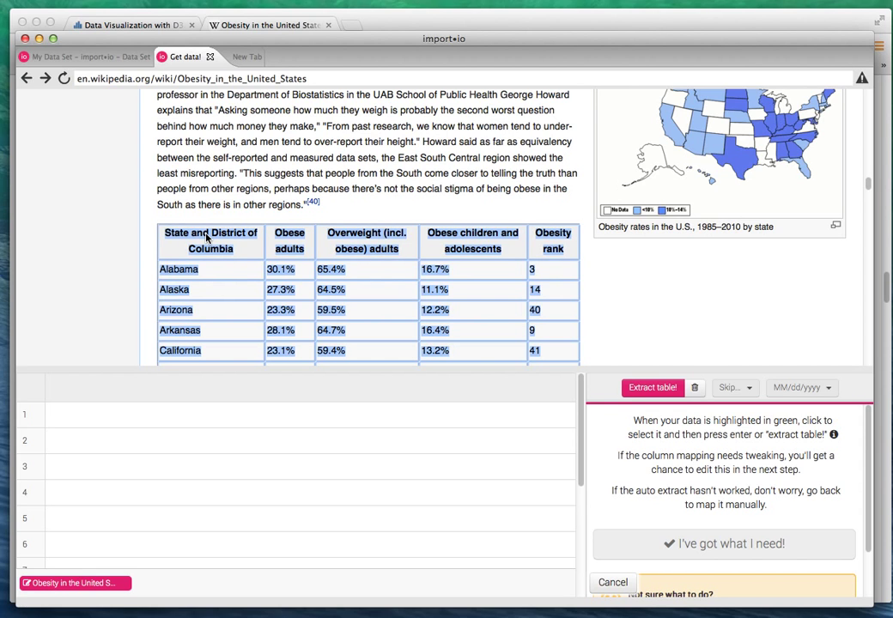
{"action": "scroll", "coordinate": [222, 238], "scroll_direction": "down", "scroll_amount": 5}
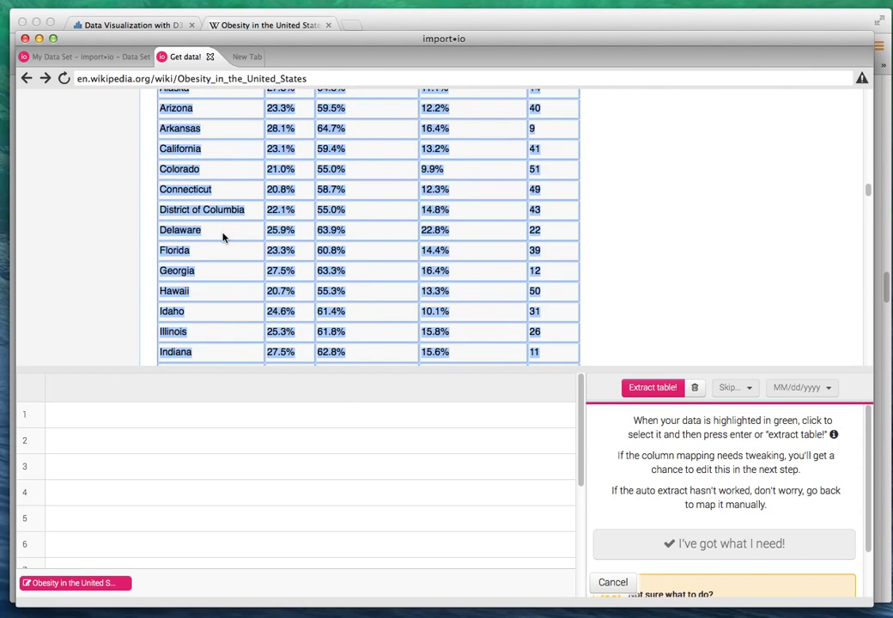
{"action": "left_click", "coordinate": [649, 393]}
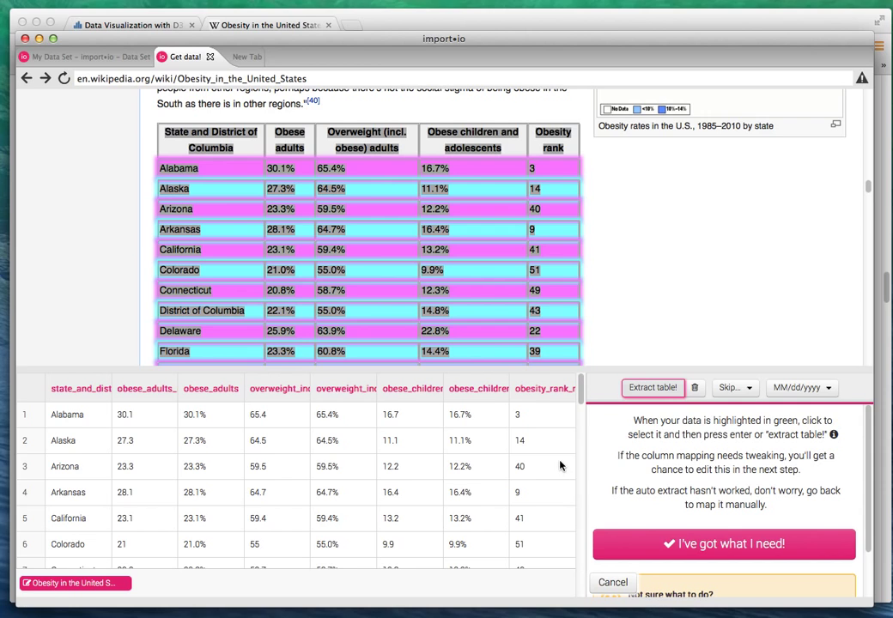
Step: Review the extracted state_and_district and obese_adults rows and accept the table
{"action": "scroll", "coordinate": [470, 520], "scroll_direction": "down", "scroll_amount": 1}
{"action": "scroll", "coordinate": [470, 519], "scroll_direction": "down", "scroll_amount": 5}
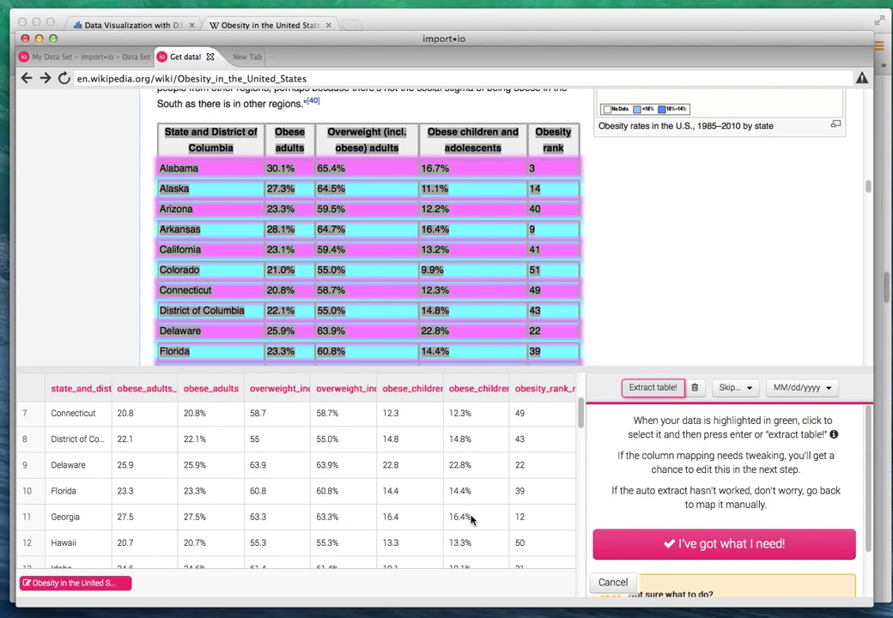
{"action": "scroll", "coordinate": [470, 519], "scroll_direction": "up", "scroll_amount": 3}
{"action": "scroll", "coordinate": [470, 519], "scroll_direction": "up", "scroll_amount": 3}
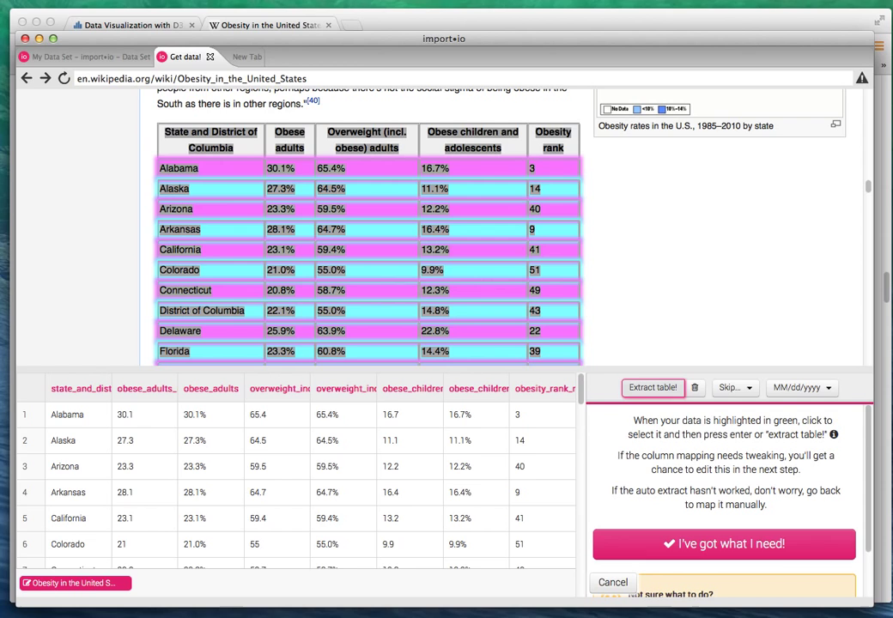
{"action": "left_click", "coordinate": [768, 550]}
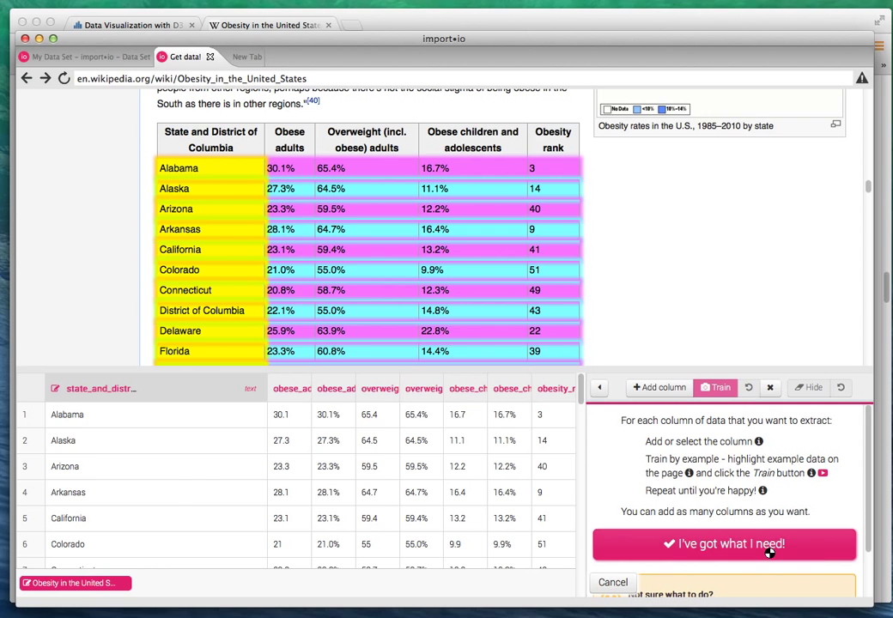
Step: Finish training and upload the extractor to import.io under the name us_obesity
{"action": "left_click", "coordinate": [768, 551]}
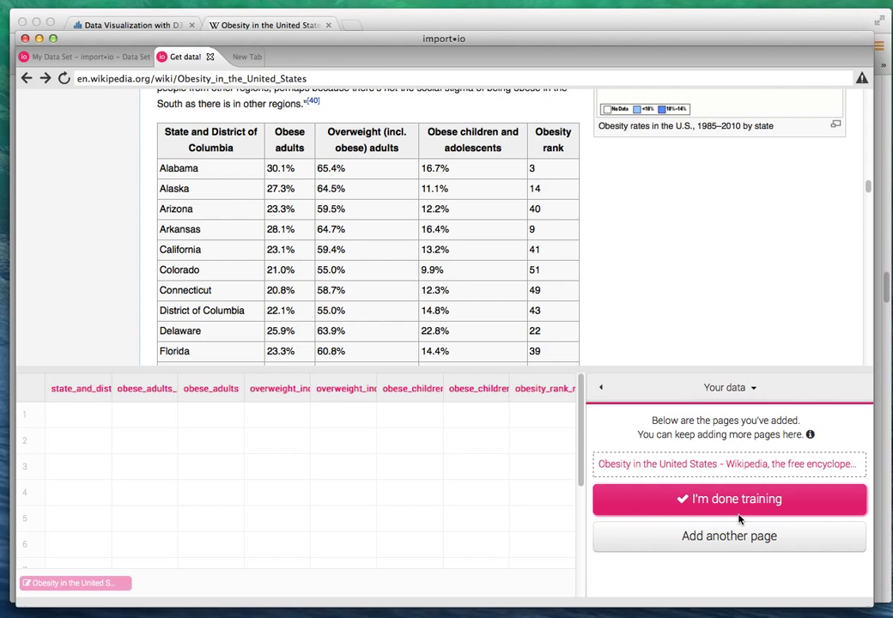
{"action": "left_click", "coordinate": [738, 505]}
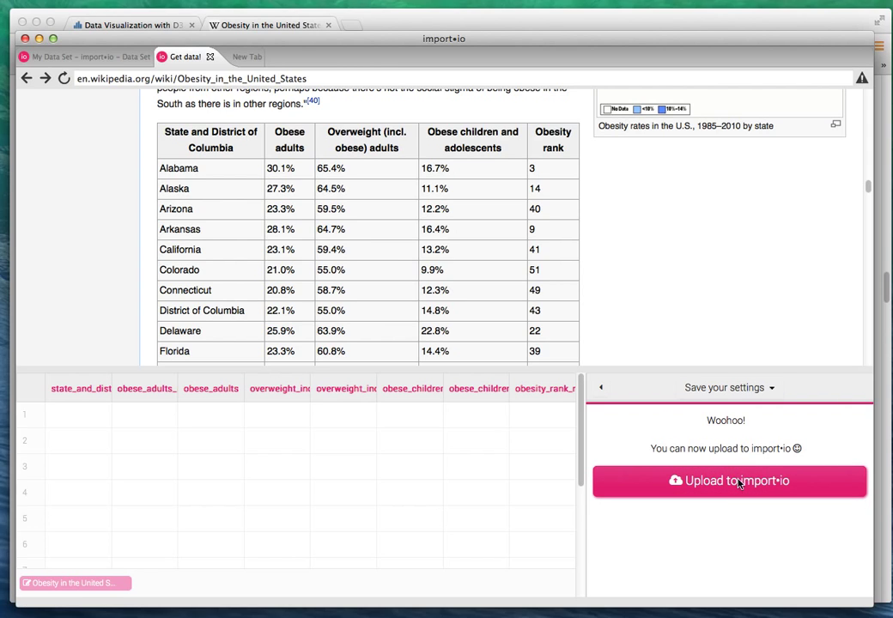
{"action": "left_click", "coordinate": [738, 481]}
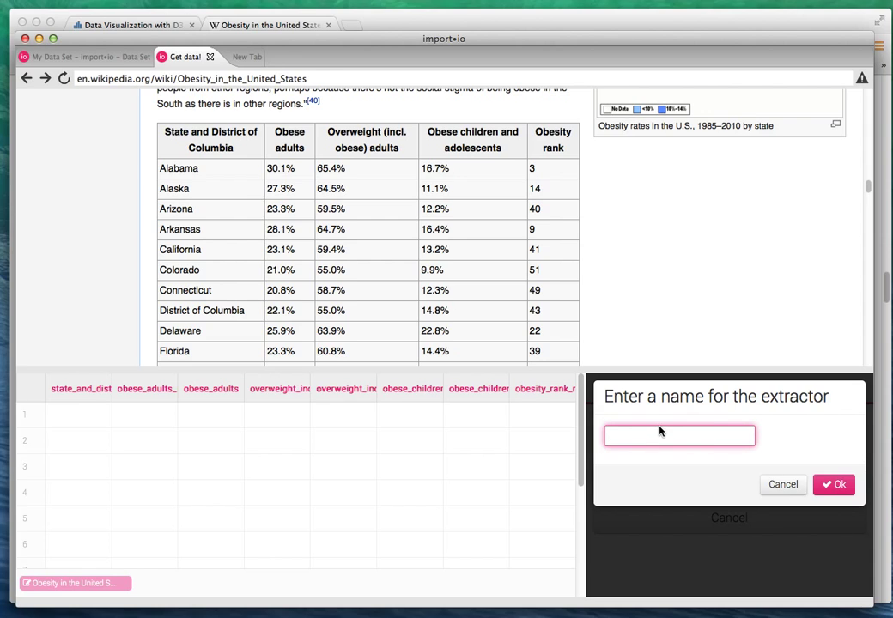
{"action": "type", "text": "us_obesity"}
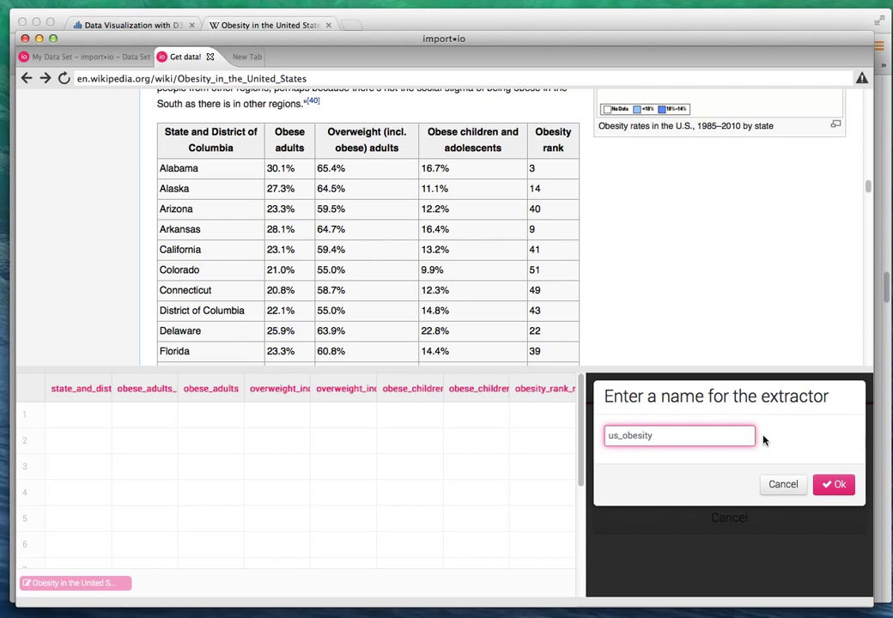
{"action": "left_click", "coordinate": [837, 484]}
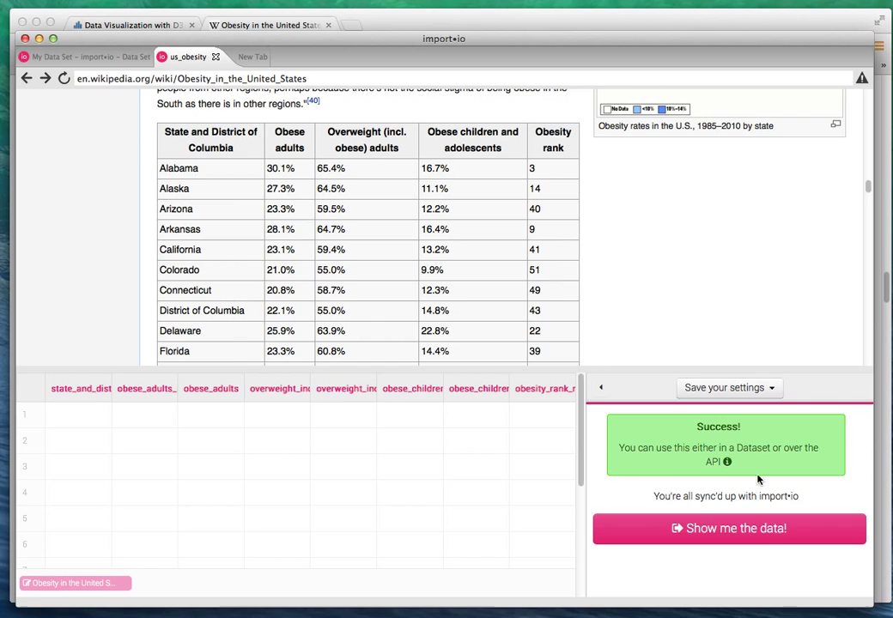
Step: Open the us_obesity data set and scroll through its state obesity rows
{"action": "left_click", "coordinate": [759, 535]}
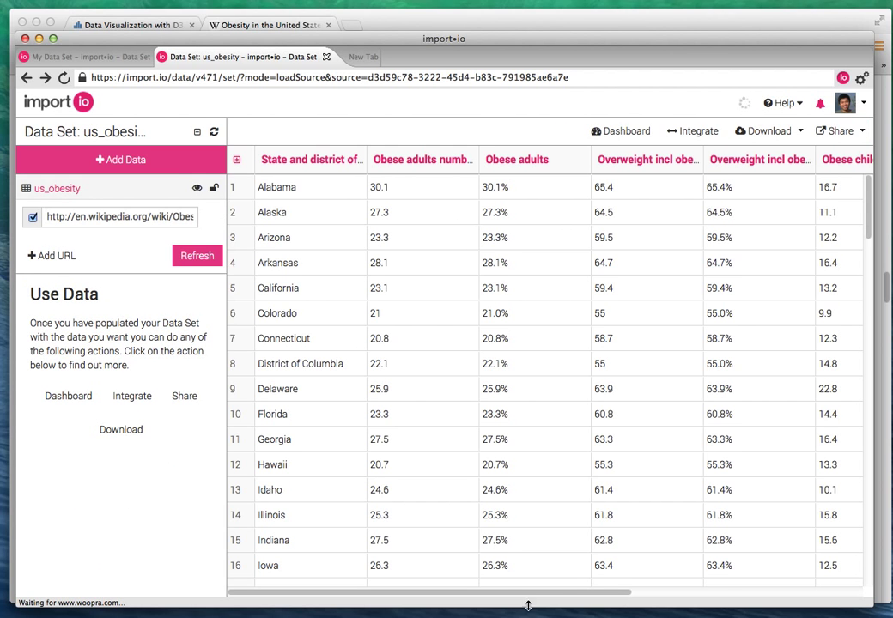
{"action": "scroll", "coordinate": [485, 379], "scroll_direction": "down", "scroll_amount": 10}
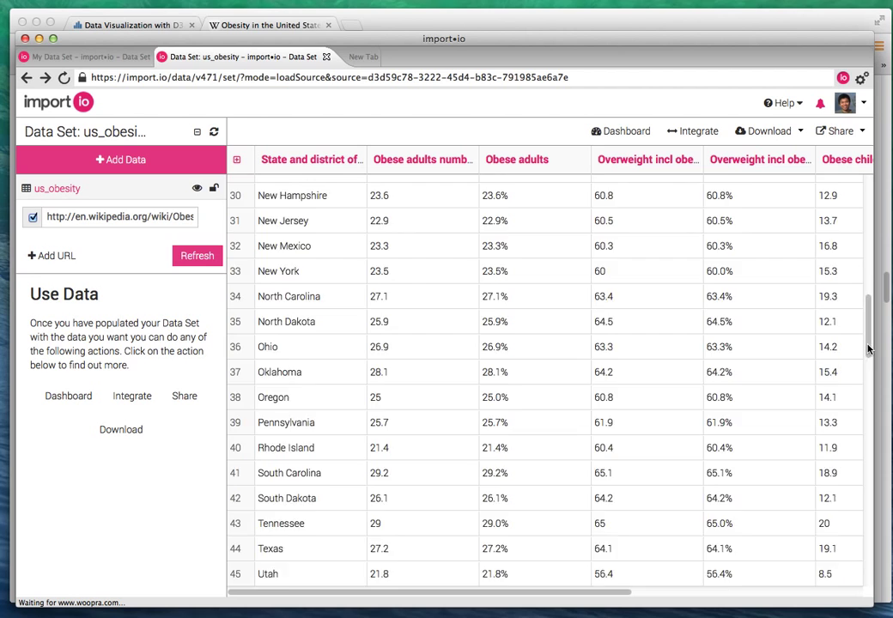
{"action": "left_click_drag", "start_coordinate": [867, 350], "coordinate": [842, 146]}
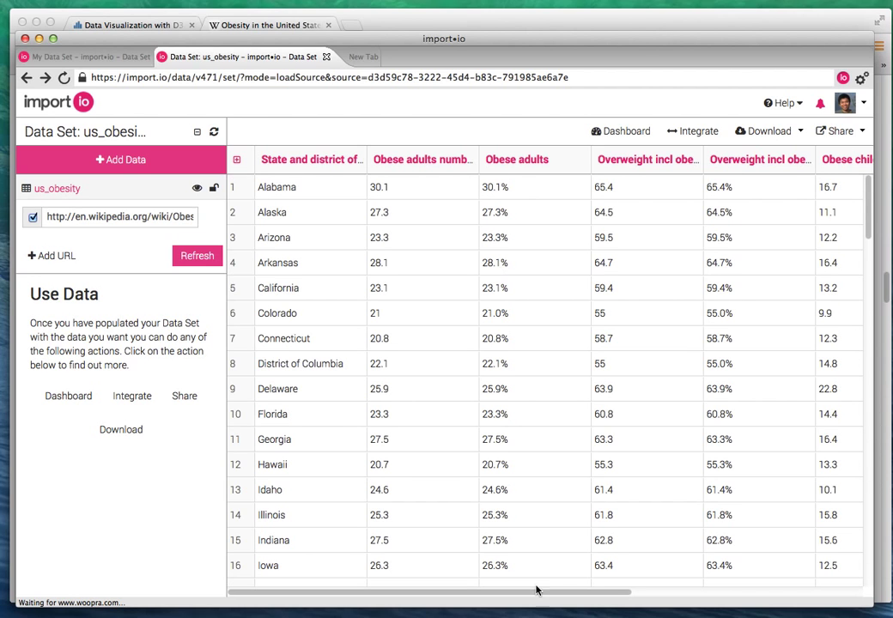
Step: Download the us_obesity data set as a CSV file named us_obesity.csv
{"action": "left_click", "coordinate": [762, 130]}
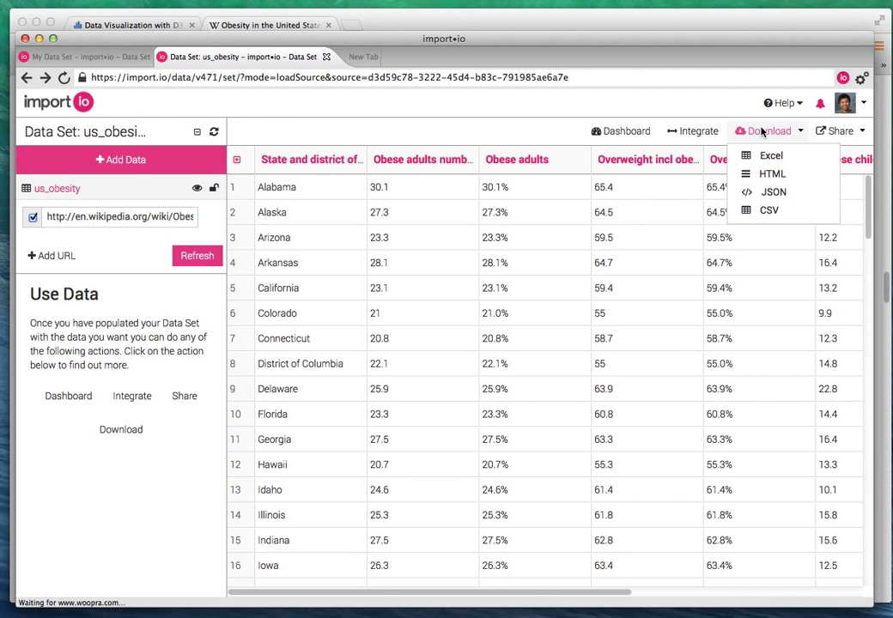
{"action": "left_click", "coordinate": [770, 211]}
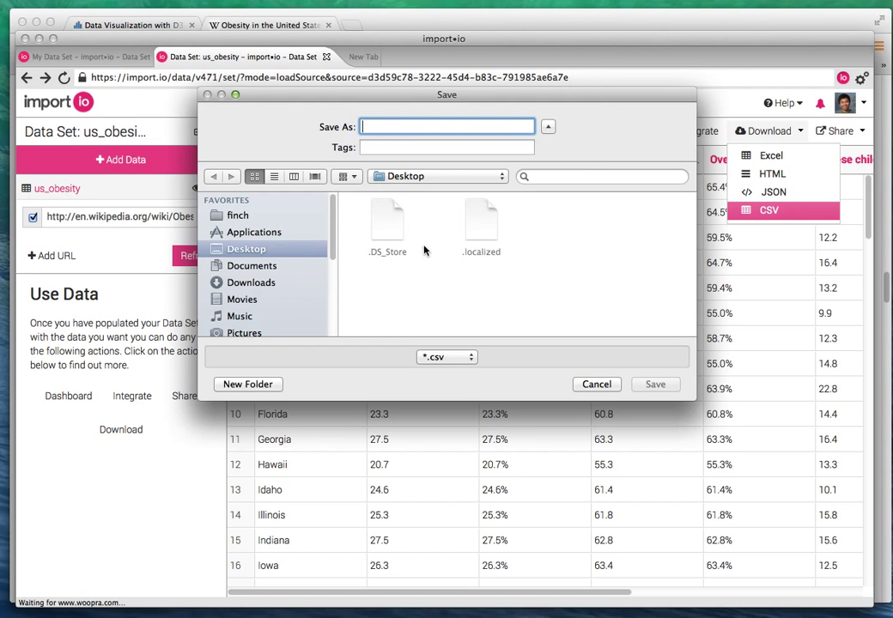
{"action": "type", "text": "ob_se"}
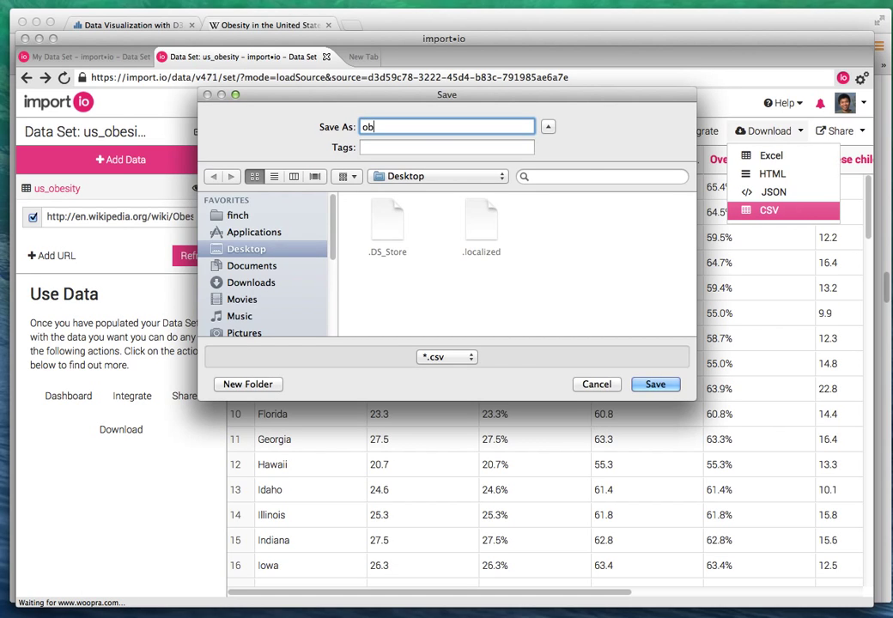
{"action": "key", "text": "BackSpace"}
{"action": "key", "text": "BackSpace"}
{"action": "key", "text": "BackSpace"}
{"action": "key", "text": "BackSpace"}
{"action": "key", "text": "BackSpace"}
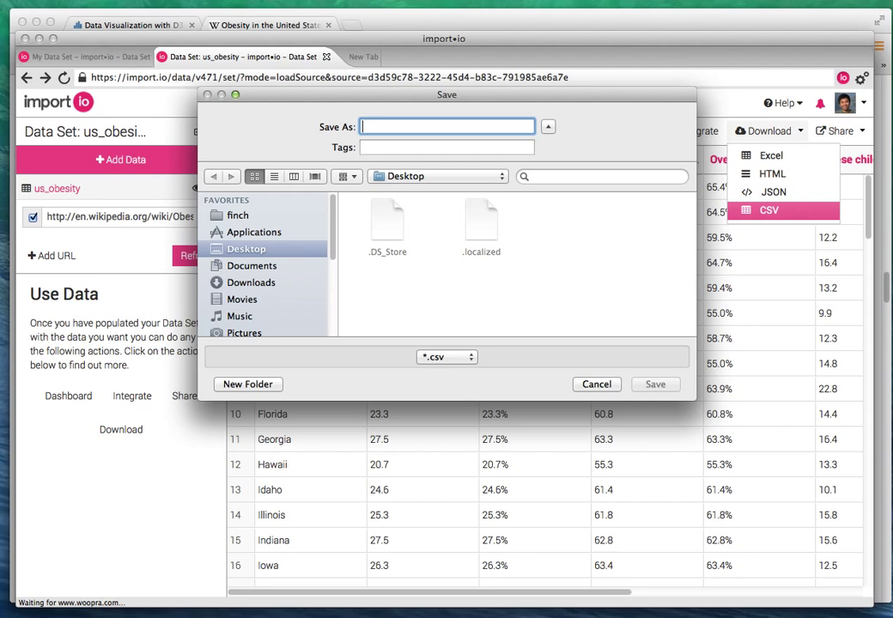
{"action": "type", "text": "us_o"}
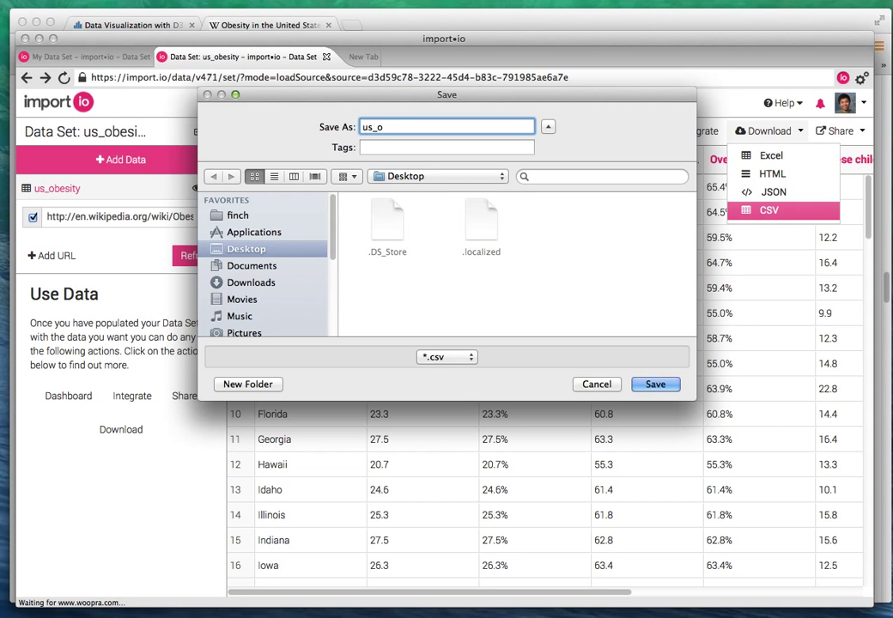
{"action": "type", "text": "besity.csb"}
{"action": "key", "text": "BackSpace"}
{"action": "type", "text": "v"}
{"action": "key", "text": "Return"}
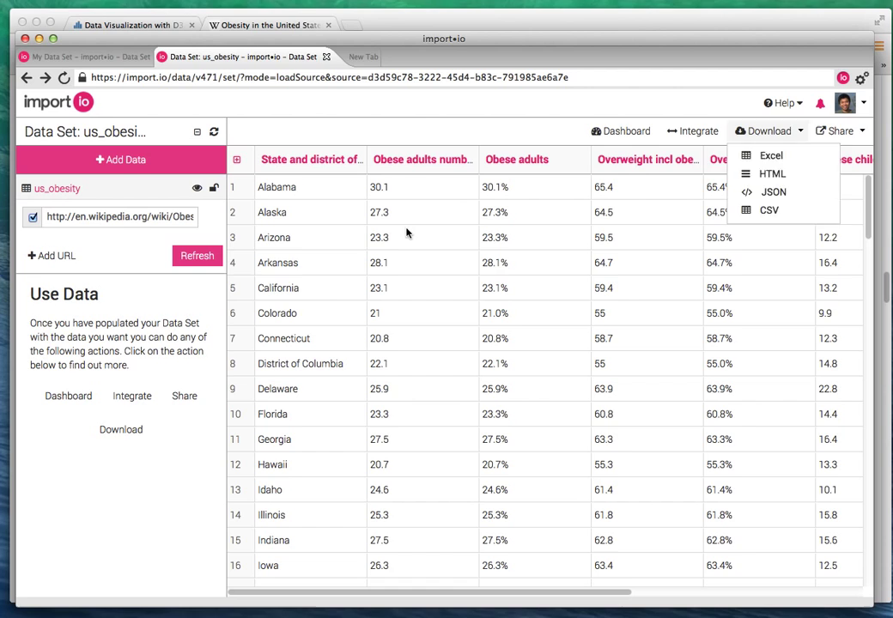
{"action": "left_click", "coordinate": [405, 109]}
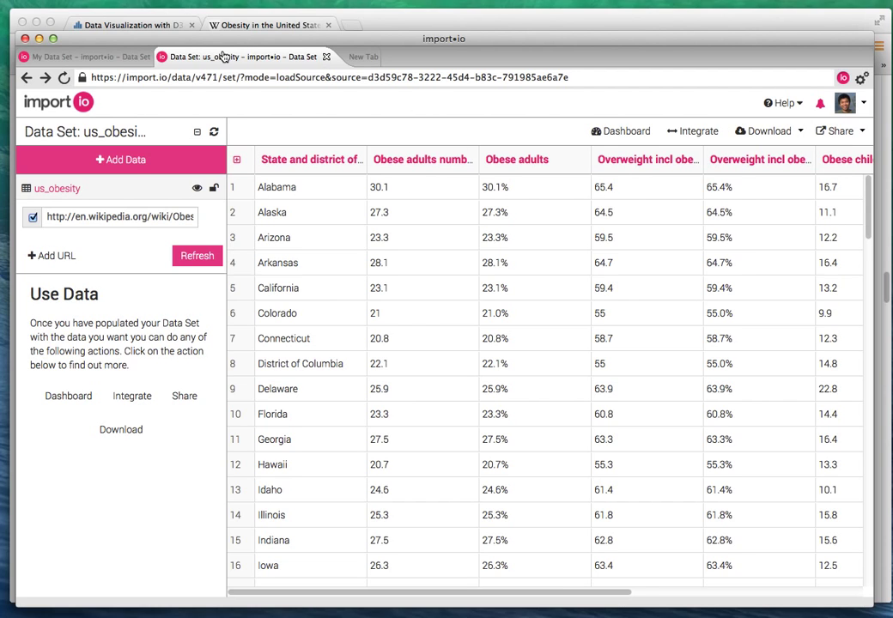
{"action": "key", "text": "super+Tab"}
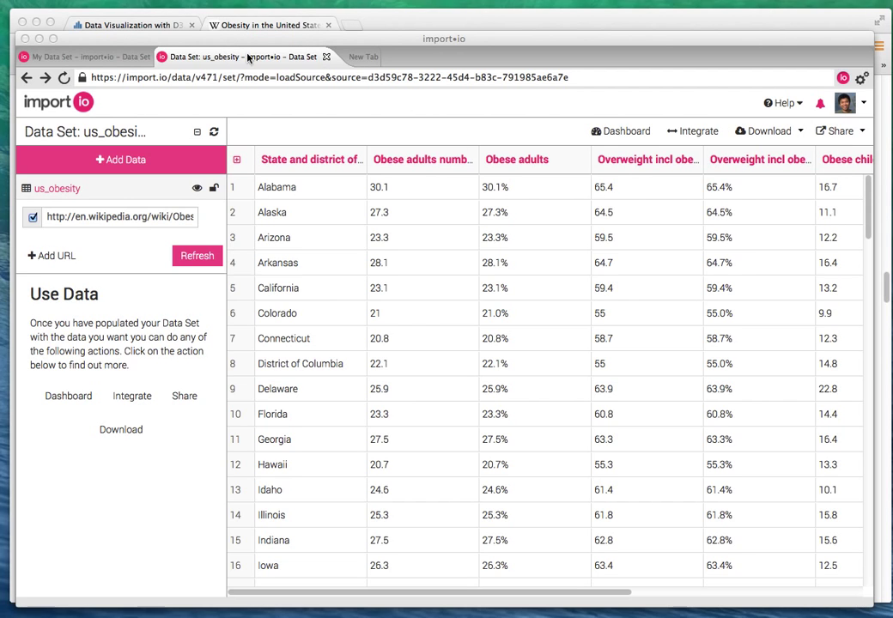
Step: Go to vida.io/d3-map and open the 'US Map States - Choropleth' document
{"action": "left_click", "coordinate": [171, 27]}
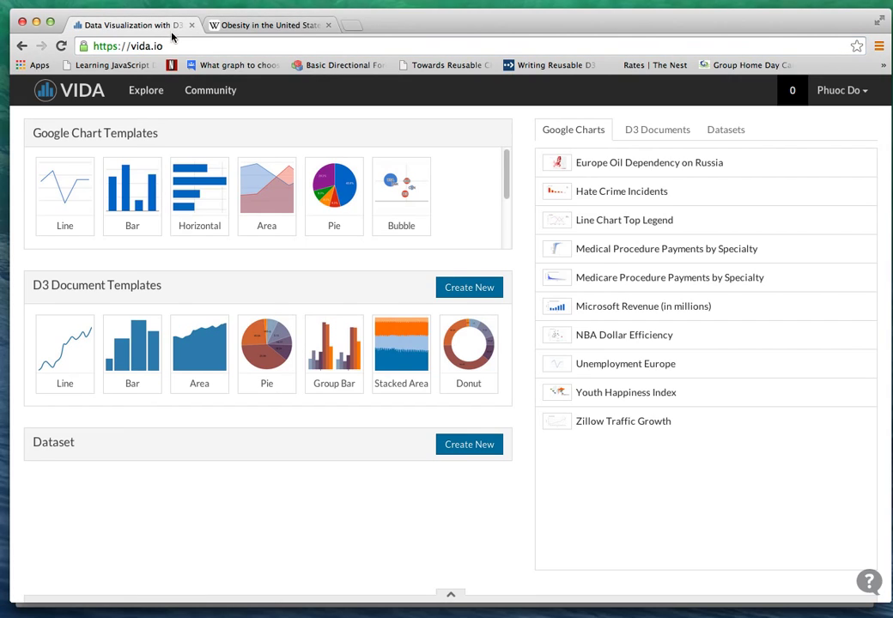
{"action": "left_click", "coordinate": [213, 47]}
{"action": "key", "text": "Right"}
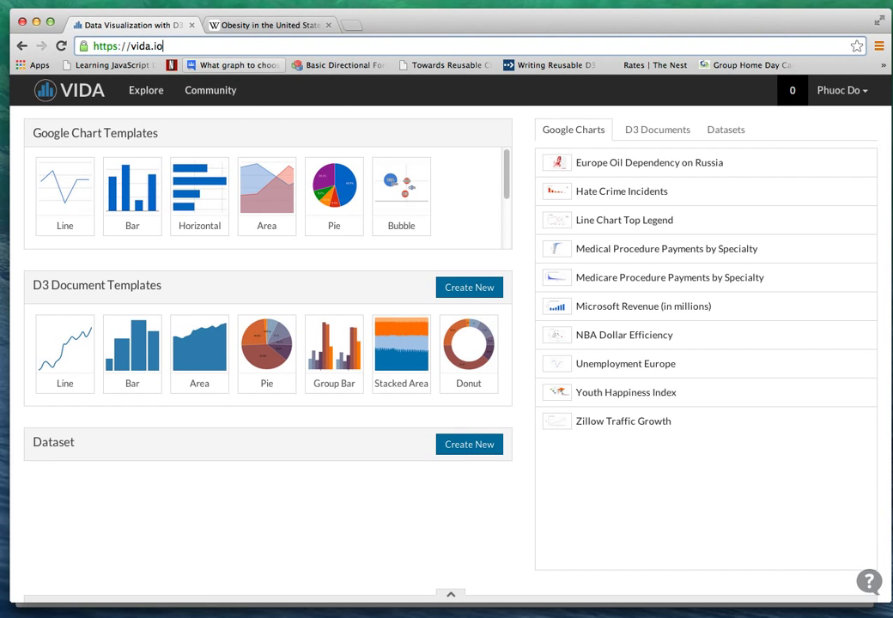
{"action": "type", "text": "/d3-map"}
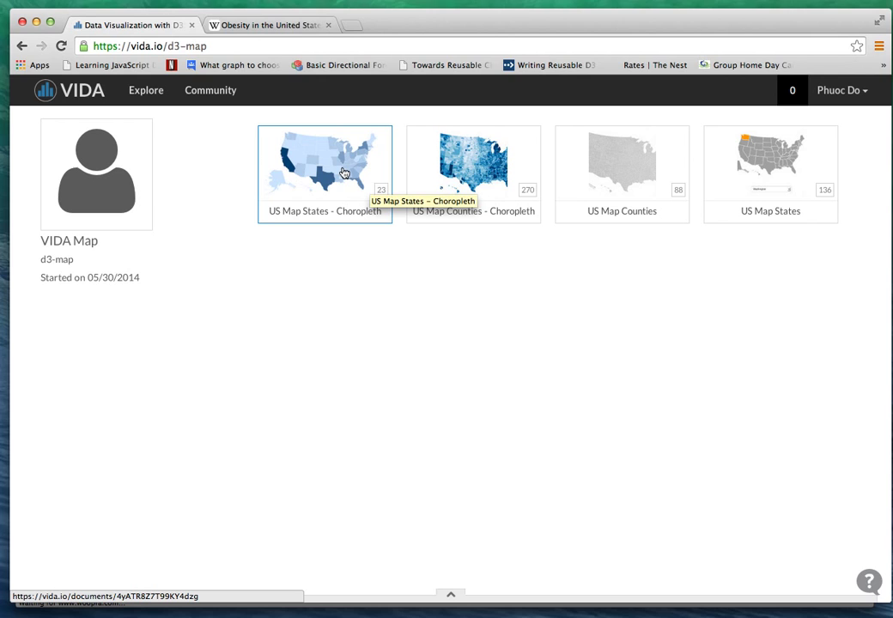
{"action": "left_click", "coordinate": [311, 189]}
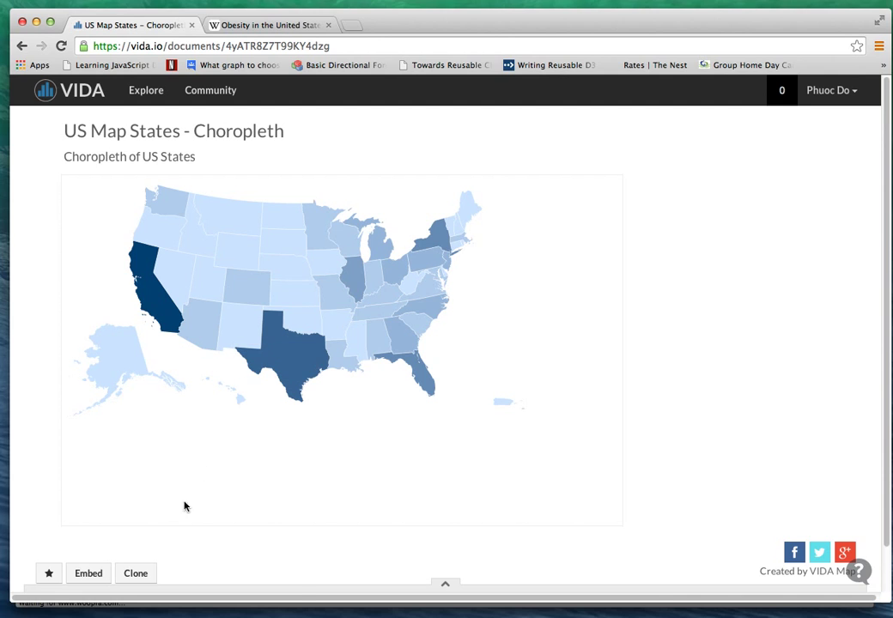
Step: Make an editable copy of the map and retitle it 'Obesity in the United States'
{"action": "left_click", "coordinate": [137, 573]}
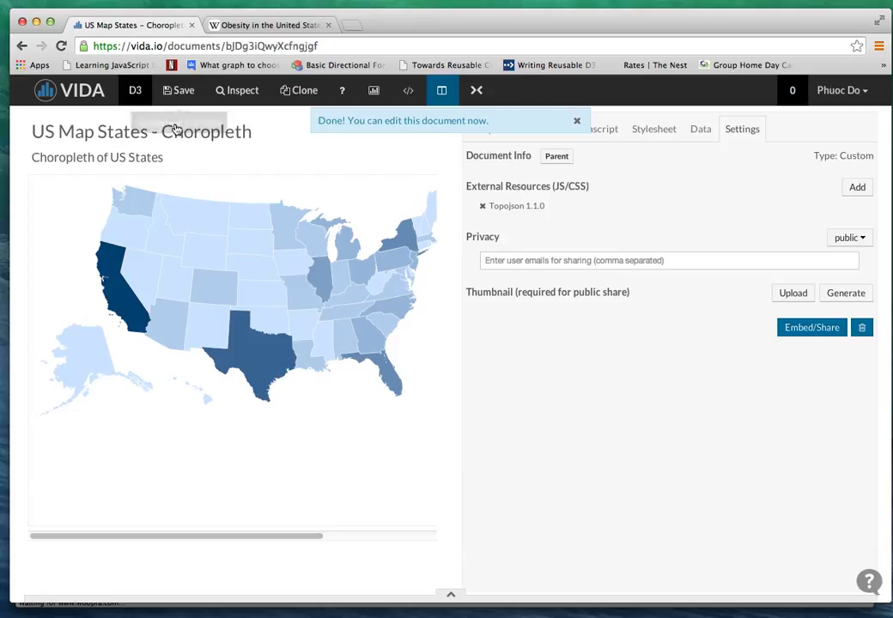
{"action": "left_click", "coordinate": [180, 131]}
{"action": "left_click", "coordinate": [88, 128]}
{"action": "triple_click", "coordinate": [130, 124]}
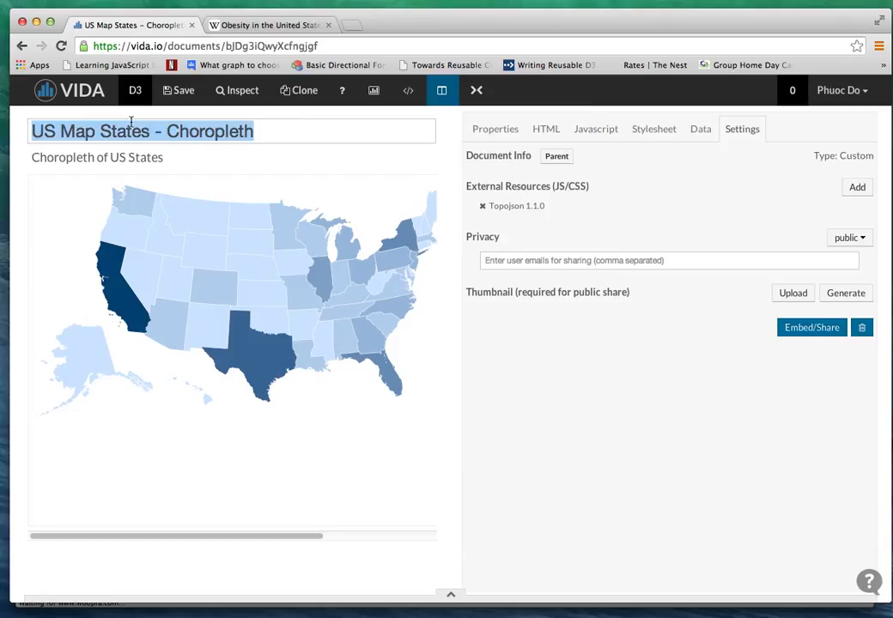
{"action": "type", "text": "Obesity "}
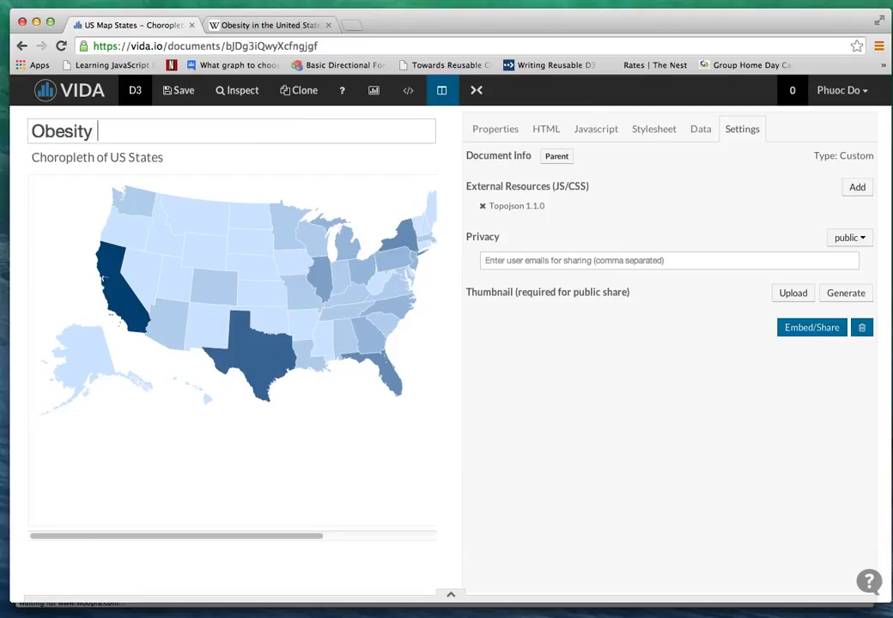
{"action": "type", "text": "in the United "}
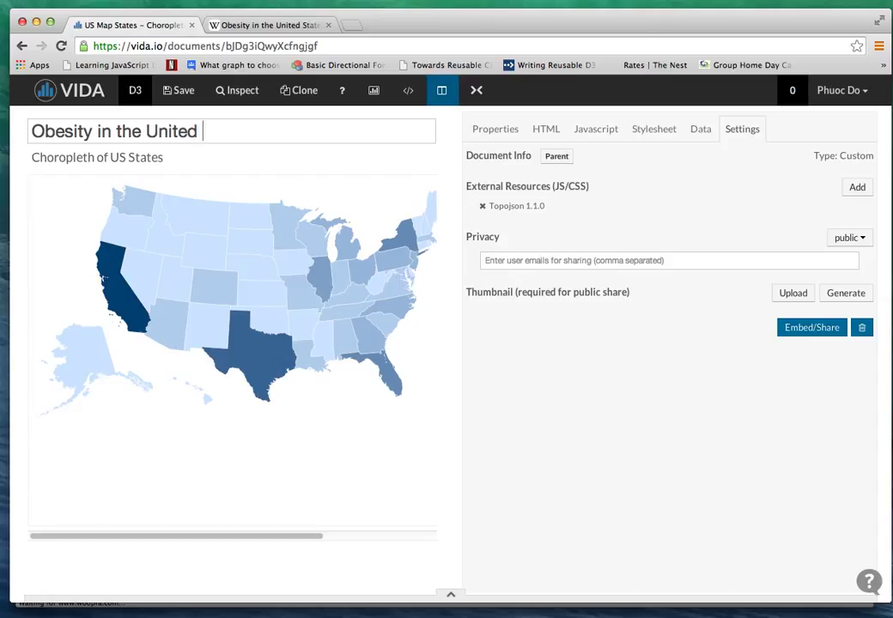
{"action": "type", "text": "States"}
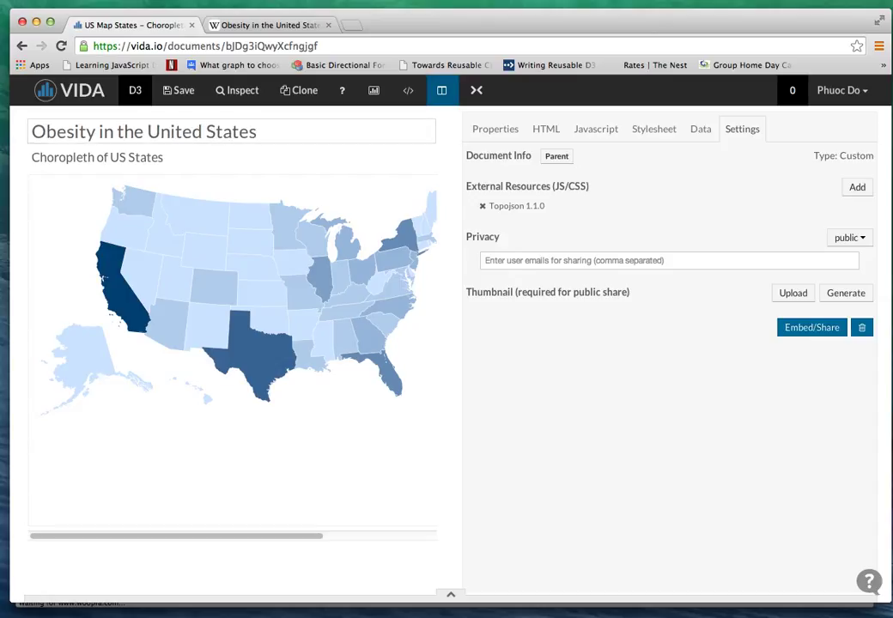
{"action": "key", "text": "Return"}
Step: Change the map's subtitle to 'Overview of obesity by states'
{"action": "left_click", "coordinate": [148, 155]}
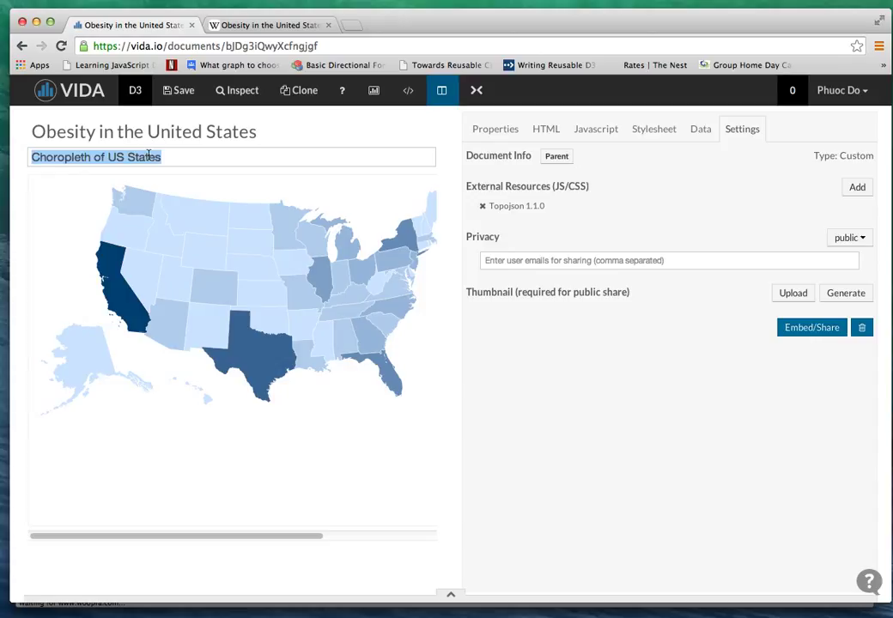
{"action": "type", "text": "Over"}
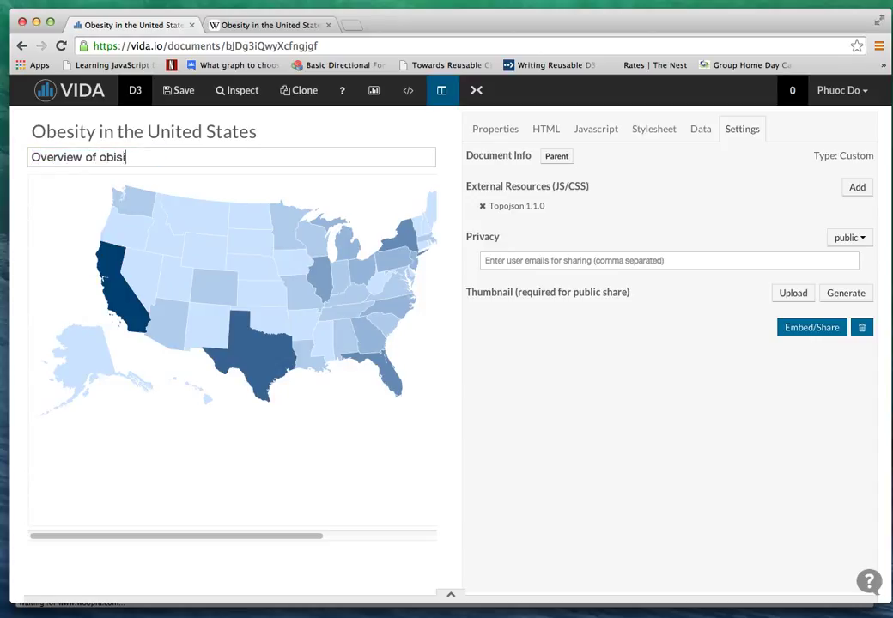
{"action": "type", "text": "view of obeis"}
{"action": "key", "text": "BackSpace"}
{"action": "key", "text": "BackSpace"}
{"action": "type", "text": "sity by states"}
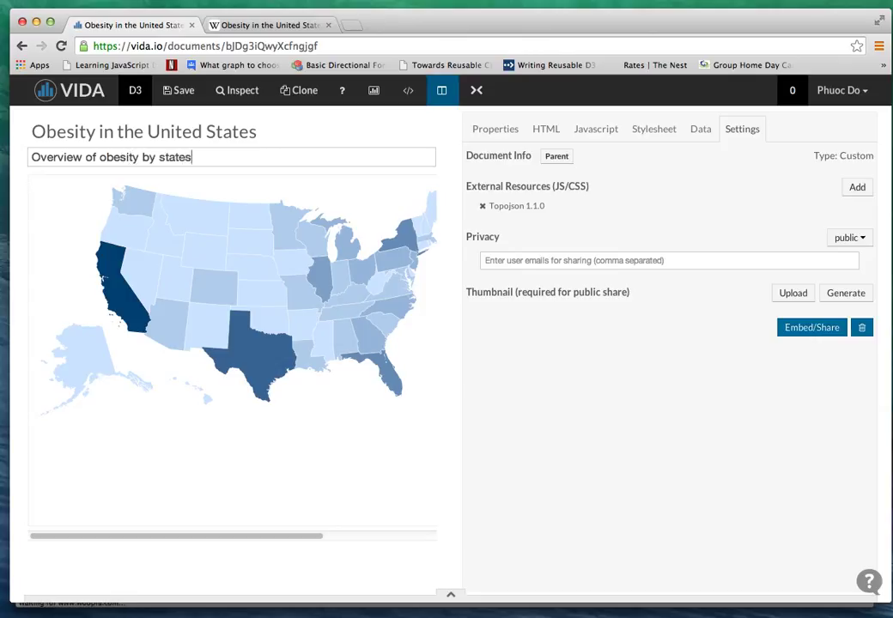
{"action": "key", "text": "Return"}
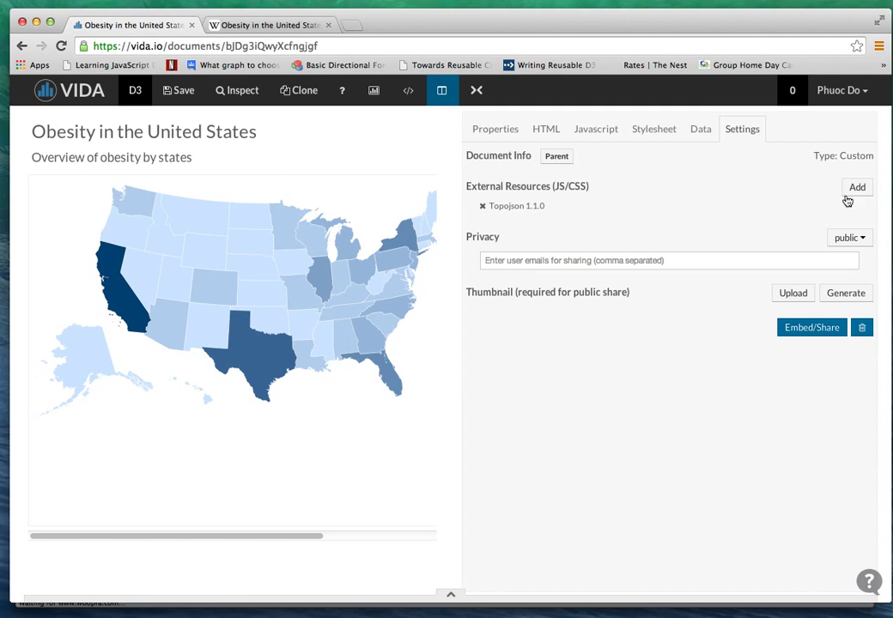
{"action": "left_click", "coordinate": [697, 139]}
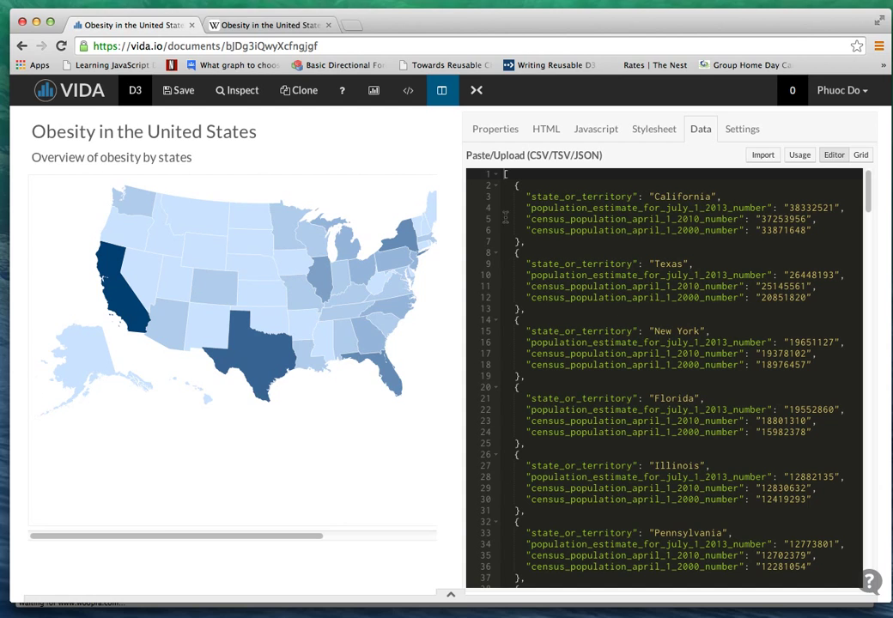
Step: Import us_obesity.csv from the Desktop as the document's data
{"action": "left_click", "coordinate": [762, 155]}
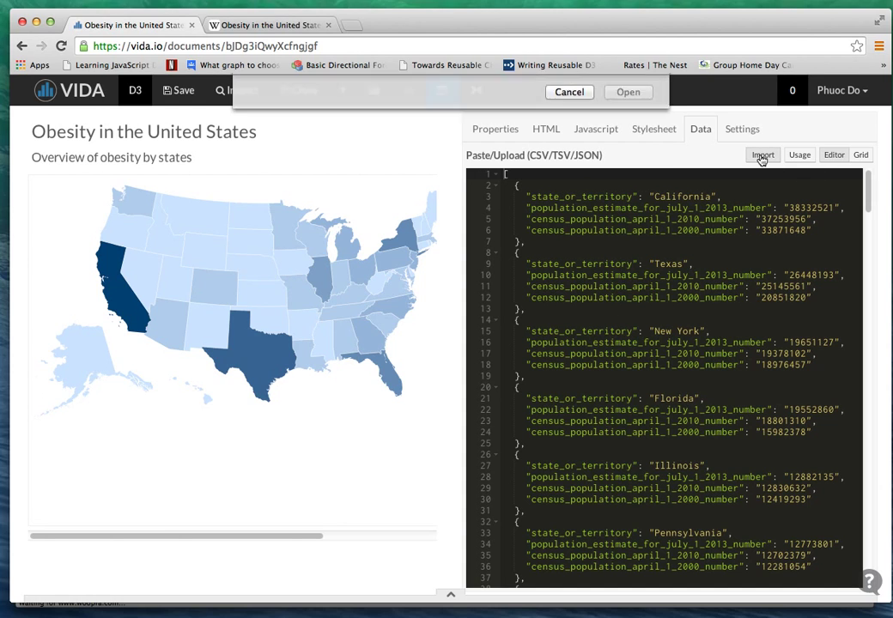
{"action": "left_click", "coordinate": [422, 129]}
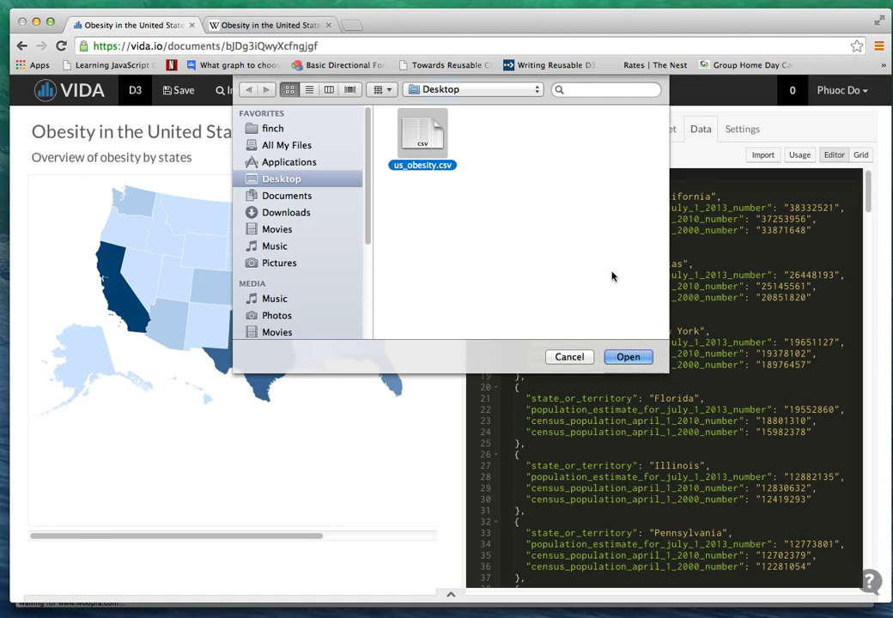
{"action": "left_click", "coordinate": [636, 364]}
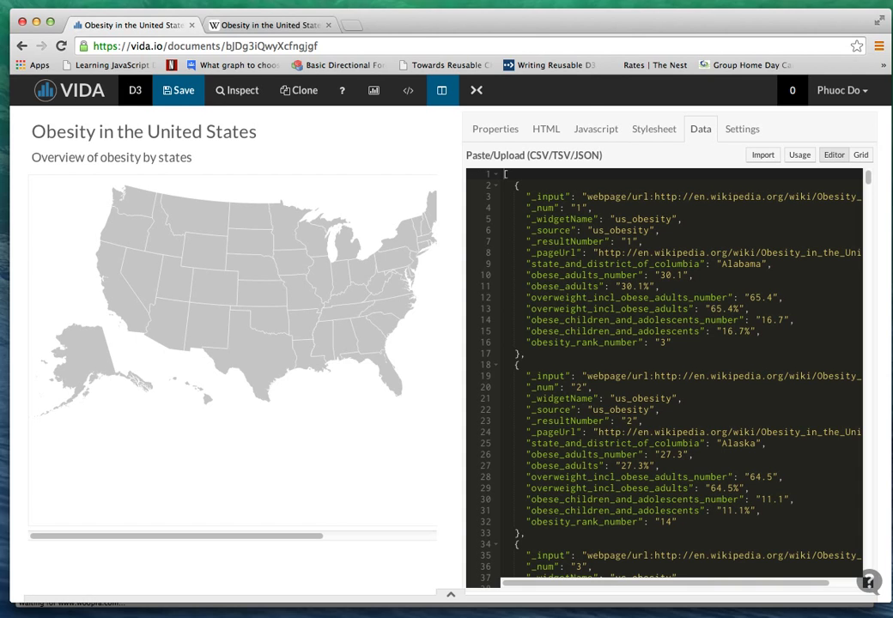
Step: Save the document and set Map State to state_and_district_of_columbia
{"action": "key", "text": "super+s"}
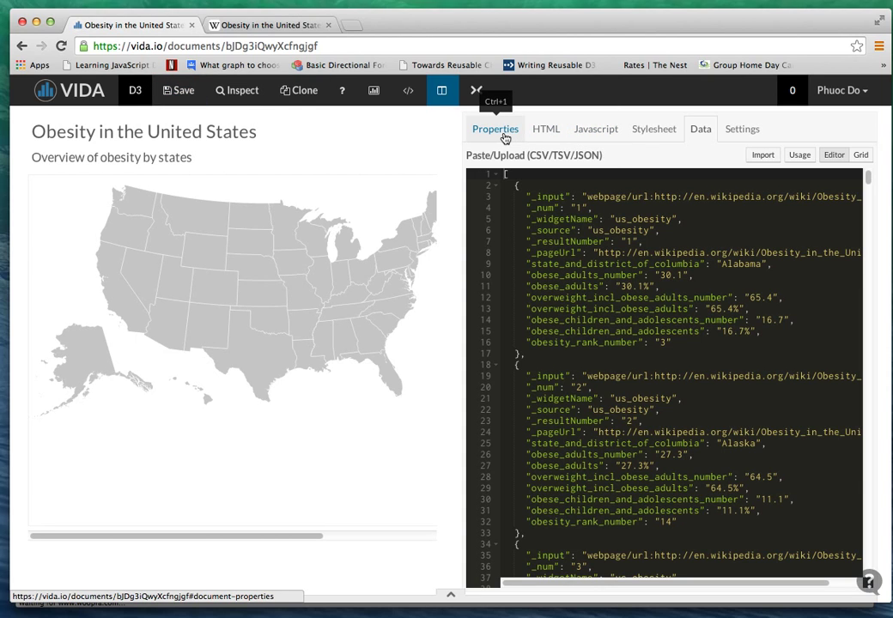
{"action": "left_click", "coordinate": [505, 134]}
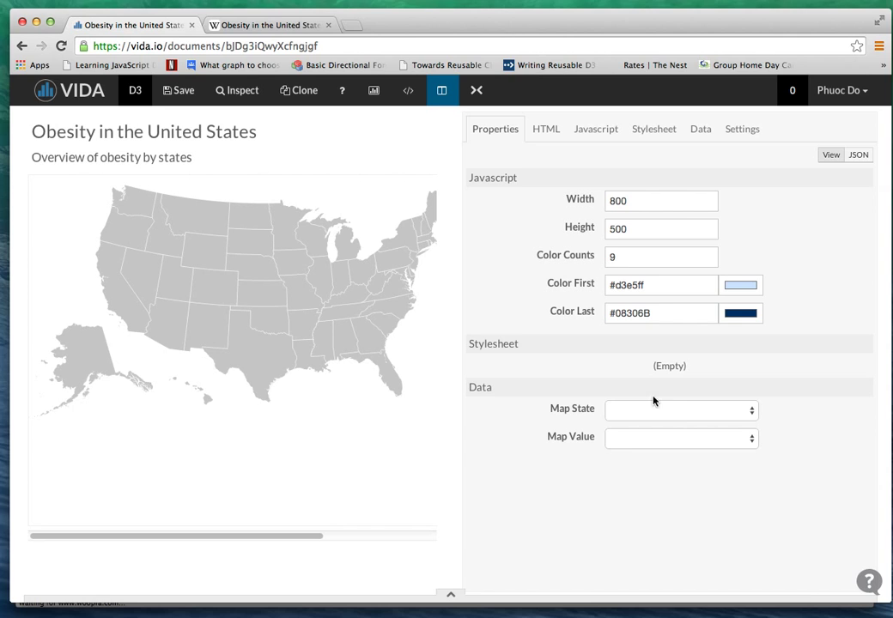
{"action": "left_click", "coordinate": [711, 413]}
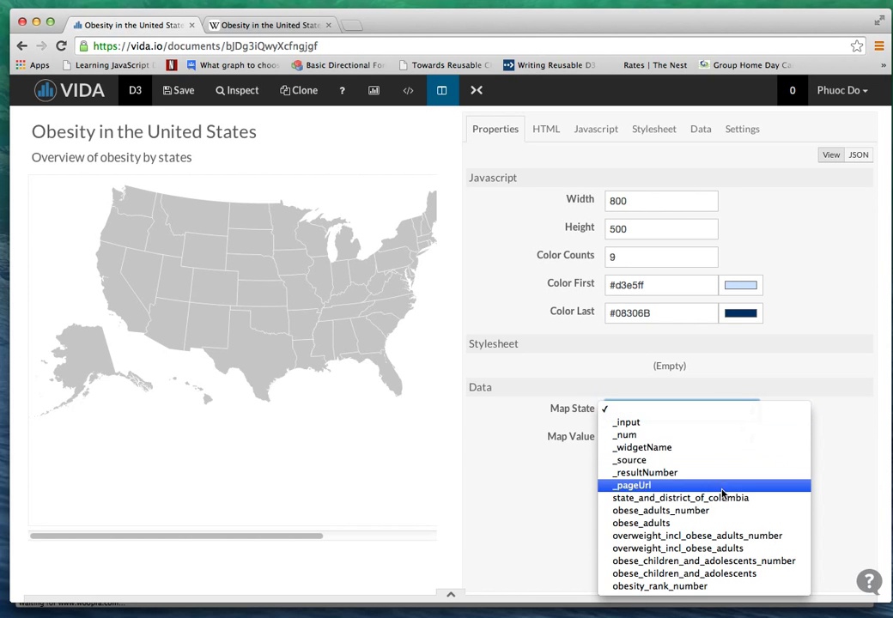
{"action": "left_click", "coordinate": [721, 501]}
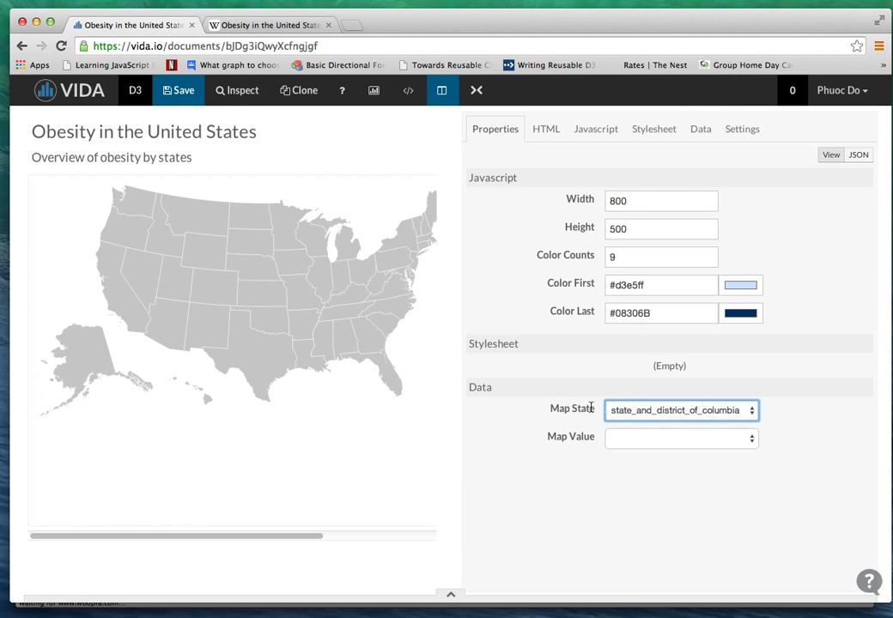
Step: After reviewing the imported data fields, set Map Value to obese_adults_number
{"action": "left_click", "coordinate": [702, 129]}
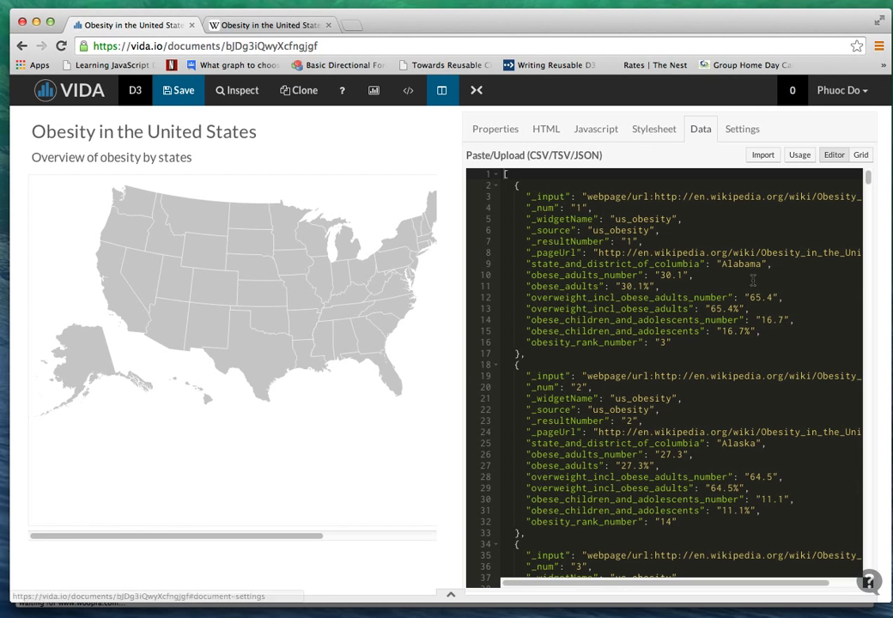
{"action": "scroll", "coordinate": [711, 438], "scroll_direction": "down", "scroll_amount": 5}
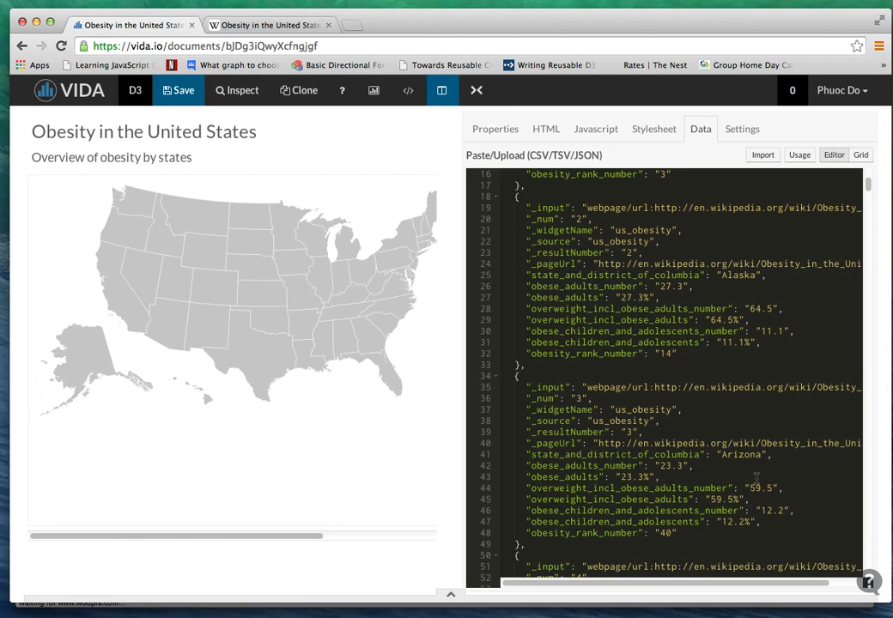
{"action": "left_click", "coordinate": [502, 133]}
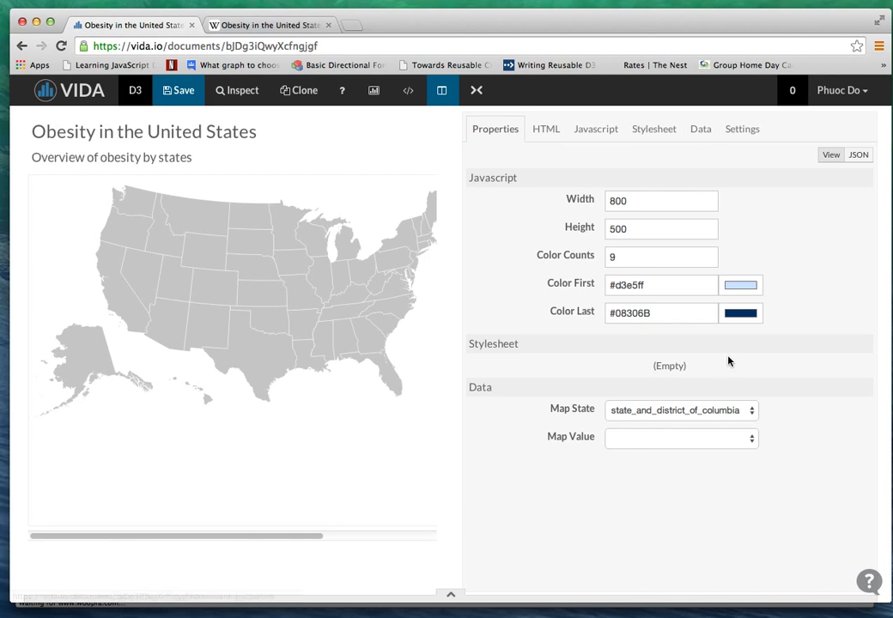
{"action": "left_click", "coordinate": [729, 439]}
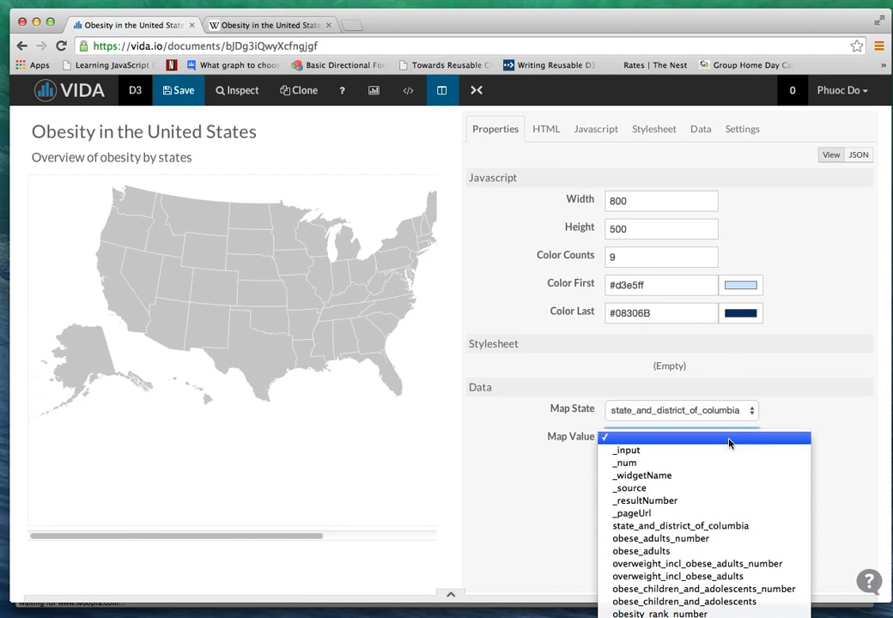
{"action": "left_click", "coordinate": [743, 539]}
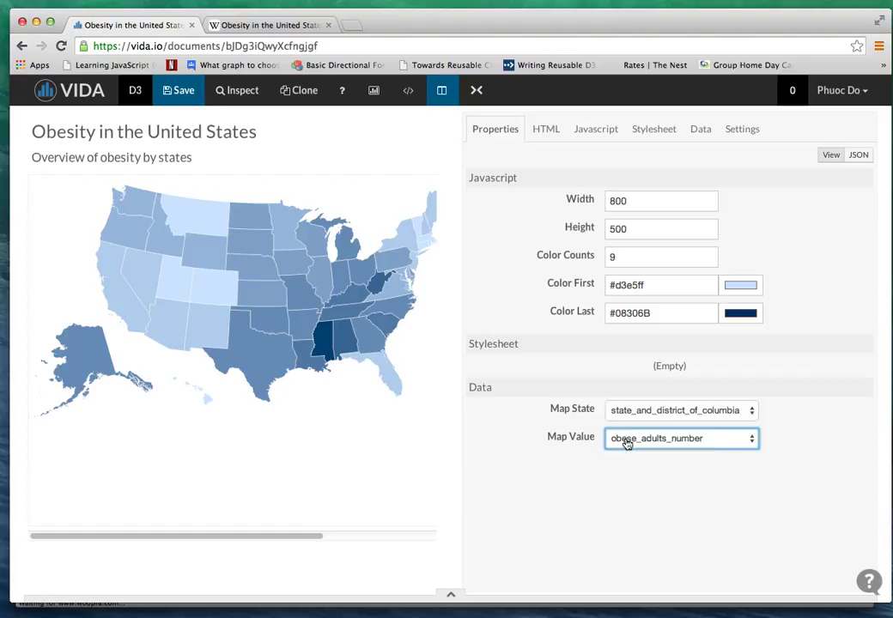
Step: Try Map Value fields such as obese_children_and_adolescents_number, settling on overweight_incl_obese_adults_number
{"action": "left_click", "coordinate": [626, 440]}
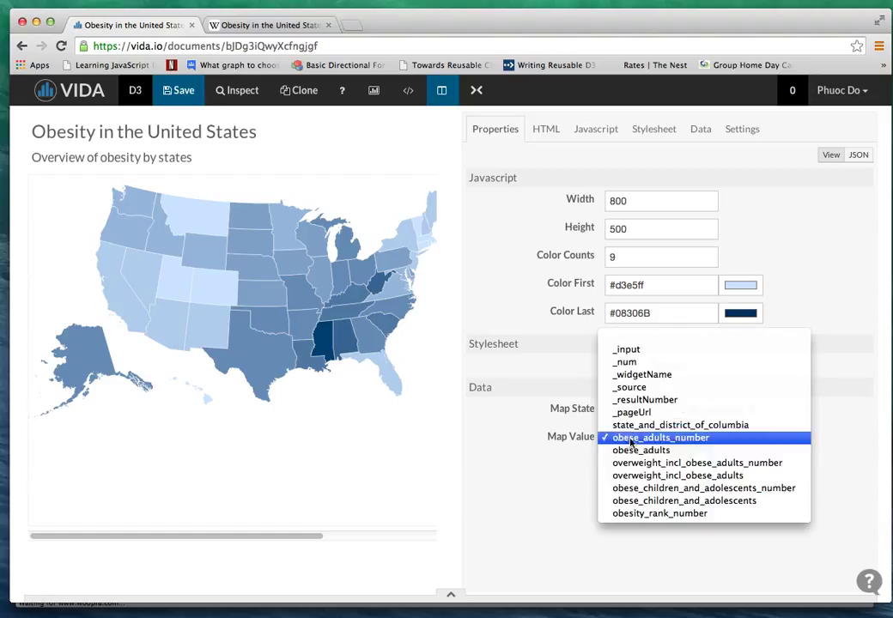
{"action": "left_click", "coordinate": [728, 463]}
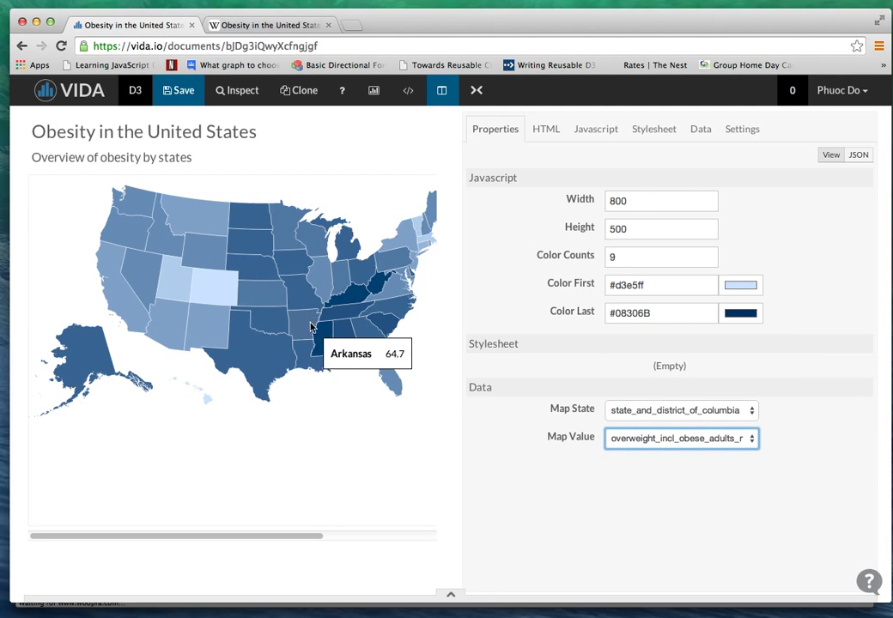
{"action": "left_click", "coordinate": [656, 439]}
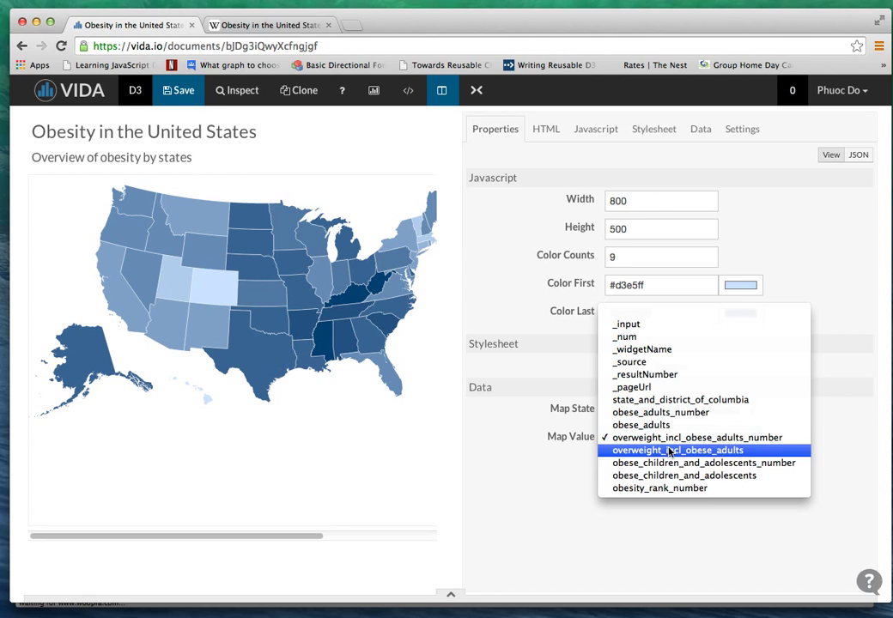
{"action": "left_click", "coordinate": [684, 468]}
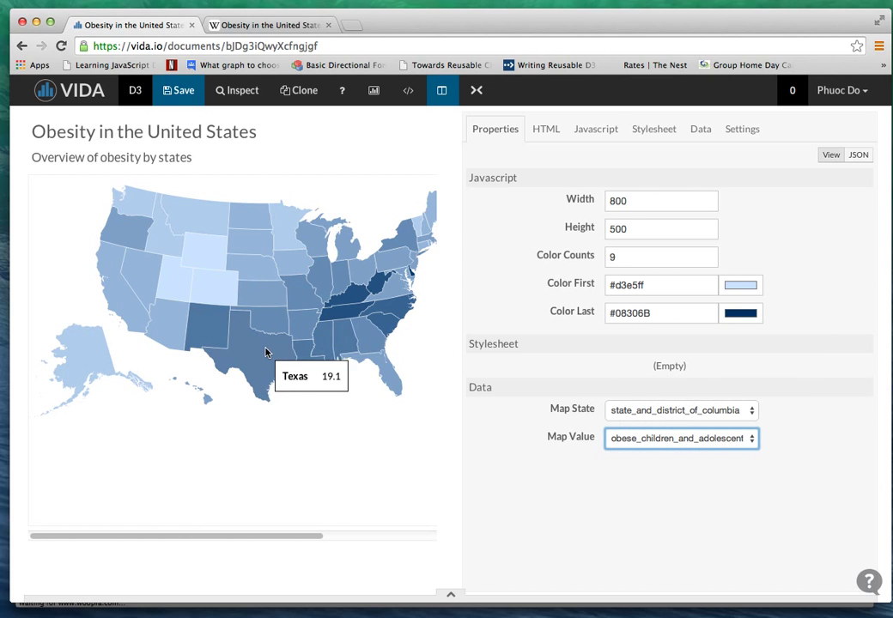
{"action": "left_click", "coordinate": [696, 444]}
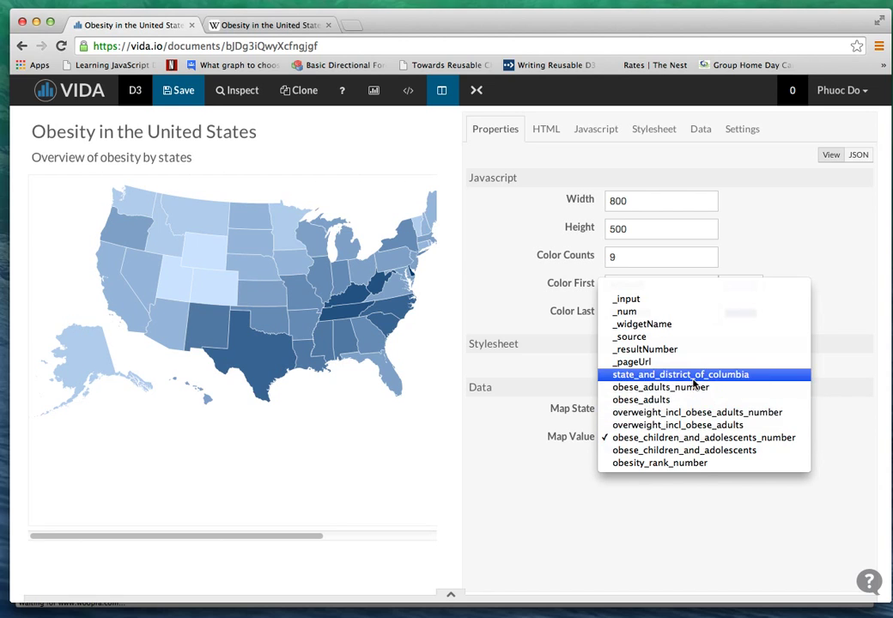
{"action": "left_click", "coordinate": [691, 412]}
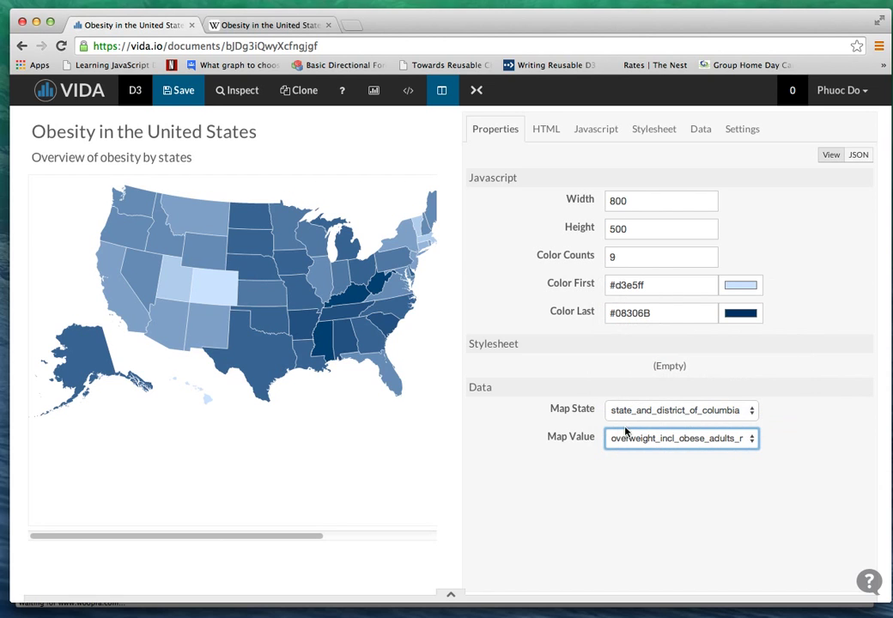
{"action": "left_click", "coordinate": [630, 440]}
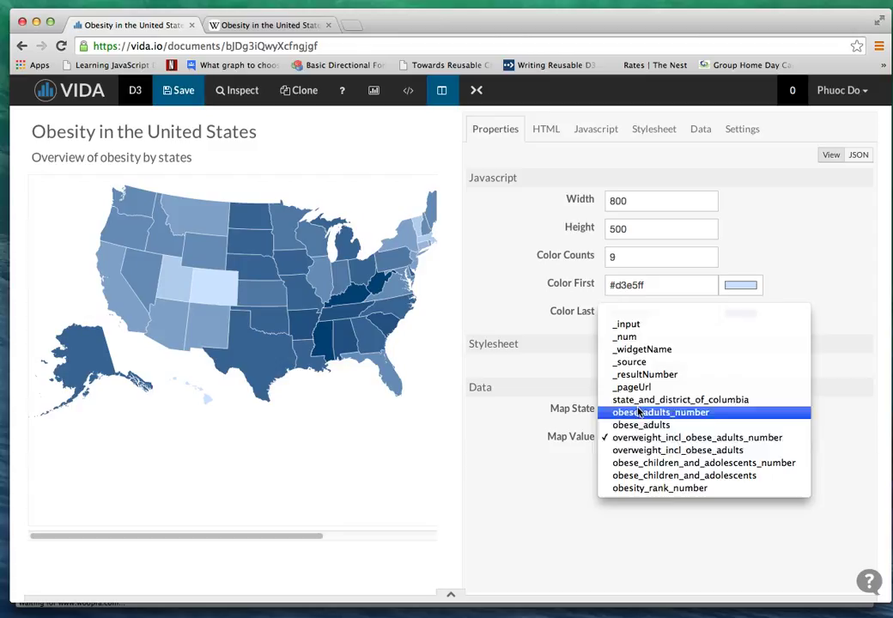
{"action": "left_click", "coordinate": [711, 449]}
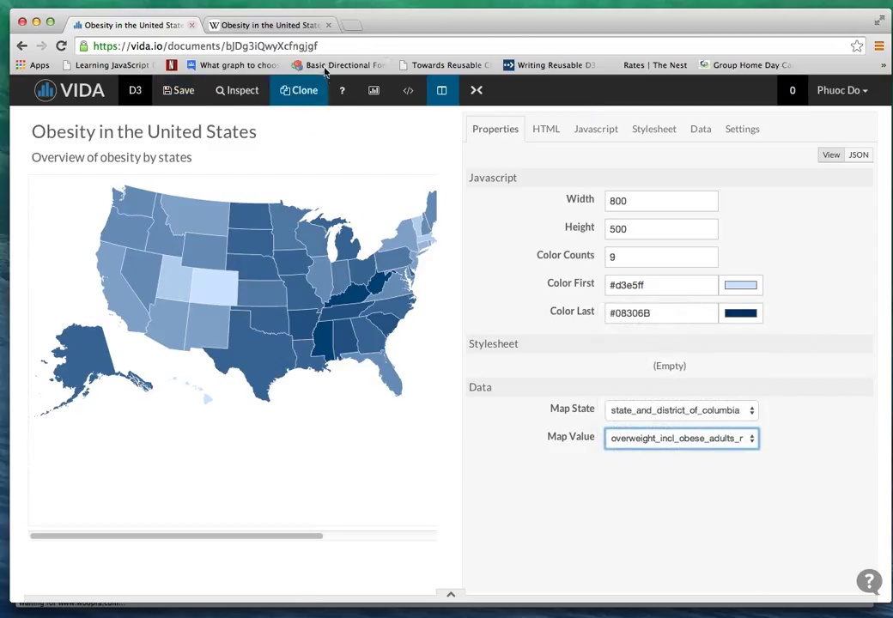
Step: Show the map alone at full width, check state tooltips, then compare with the Wikipedia table
{"action": "left_click", "coordinate": [374, 90]}
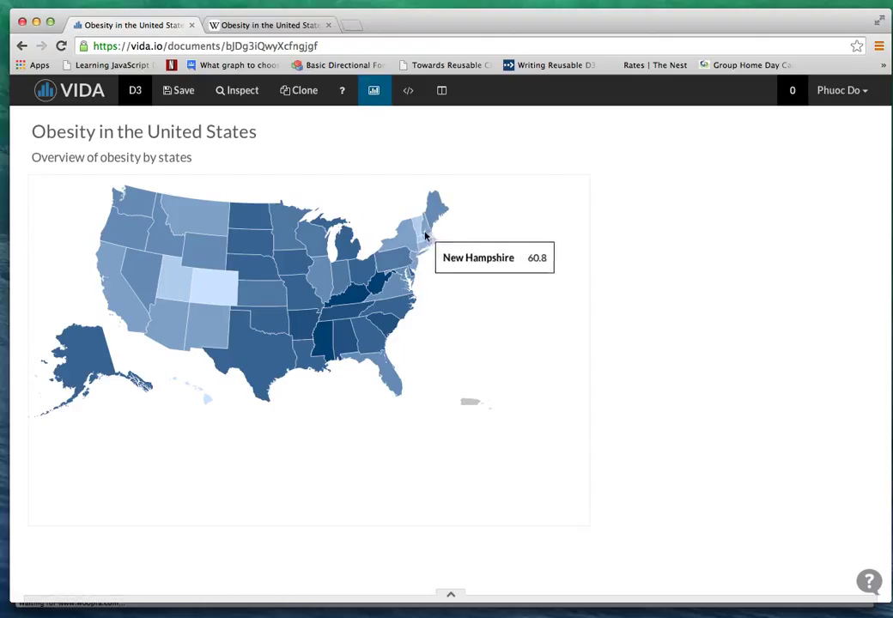
{"action": "mouse_move", "coordinate": [393, 254]}
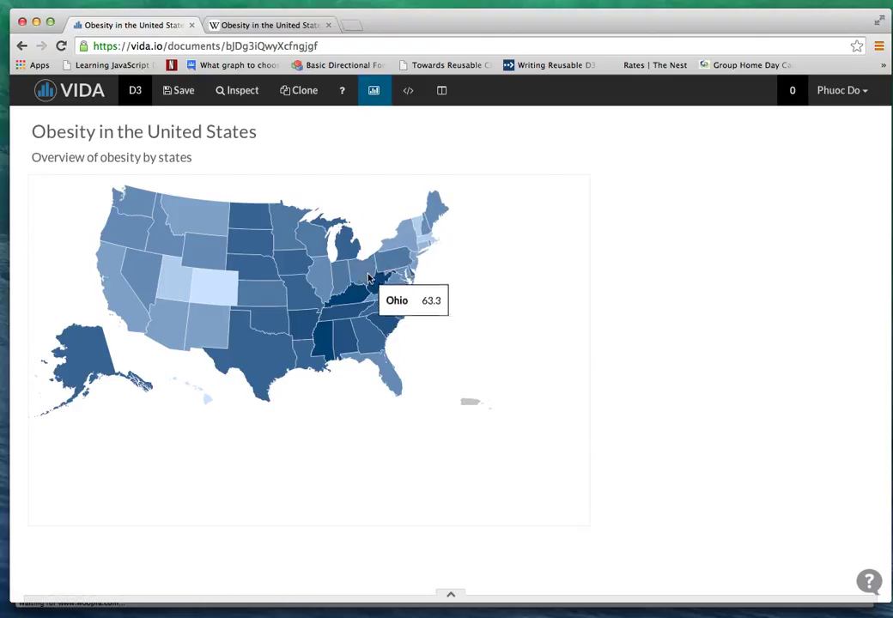
{"action": "mouse_move", "coordinate": [350, 300]}
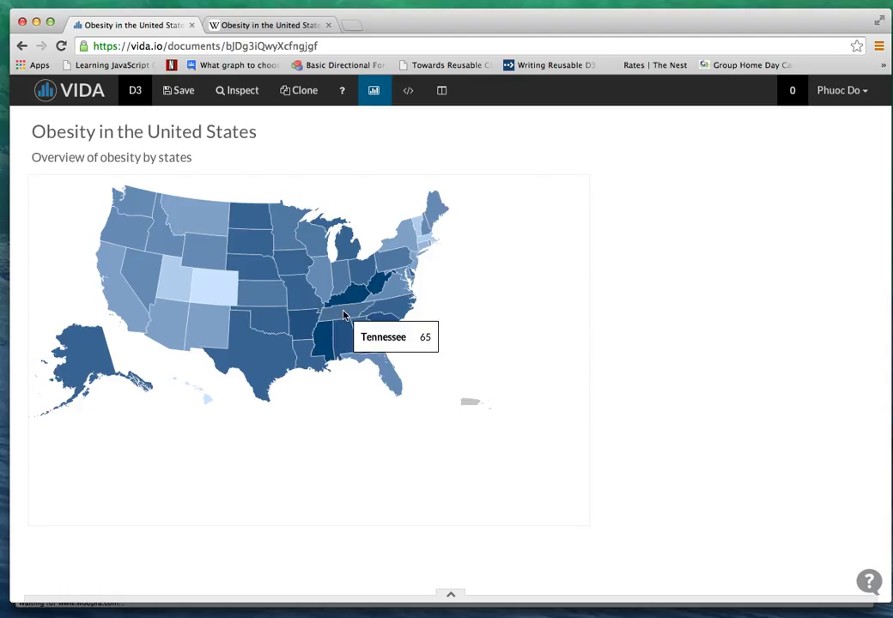
{"action": "mouse_move", "coordinate": [345, 335]}
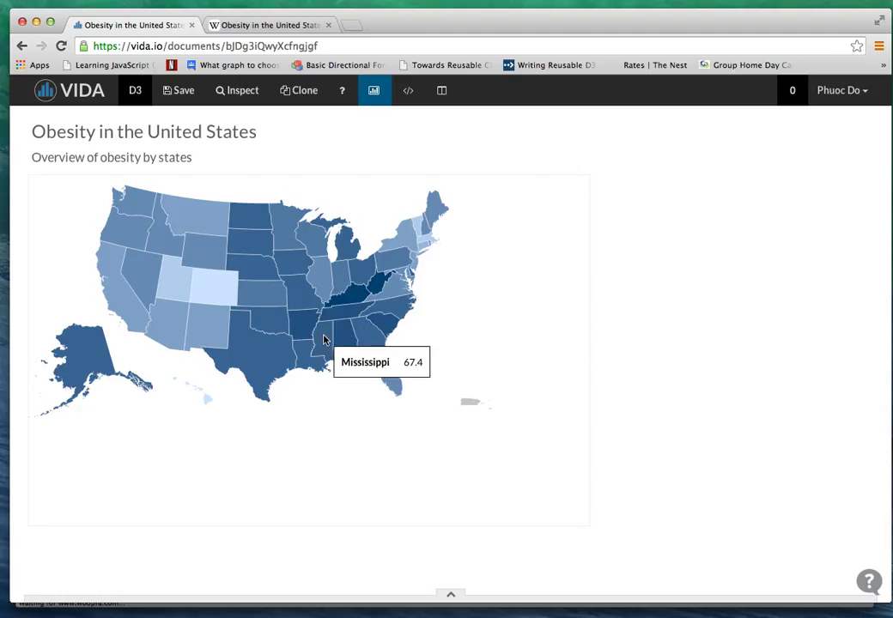
{"action": "left_click", "coordinate": [280, 28]}
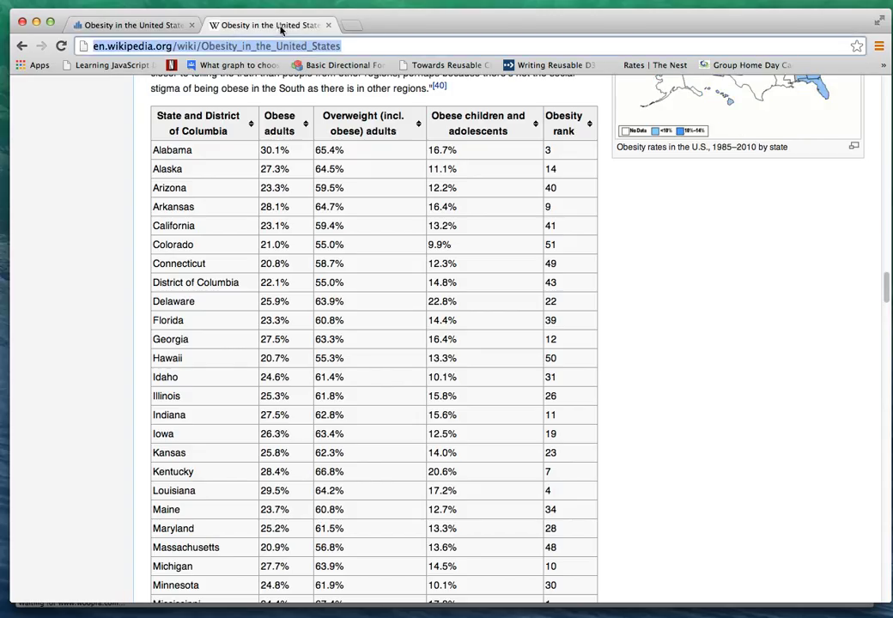
{"action": "left_click", "coordinate": [627, 222]}
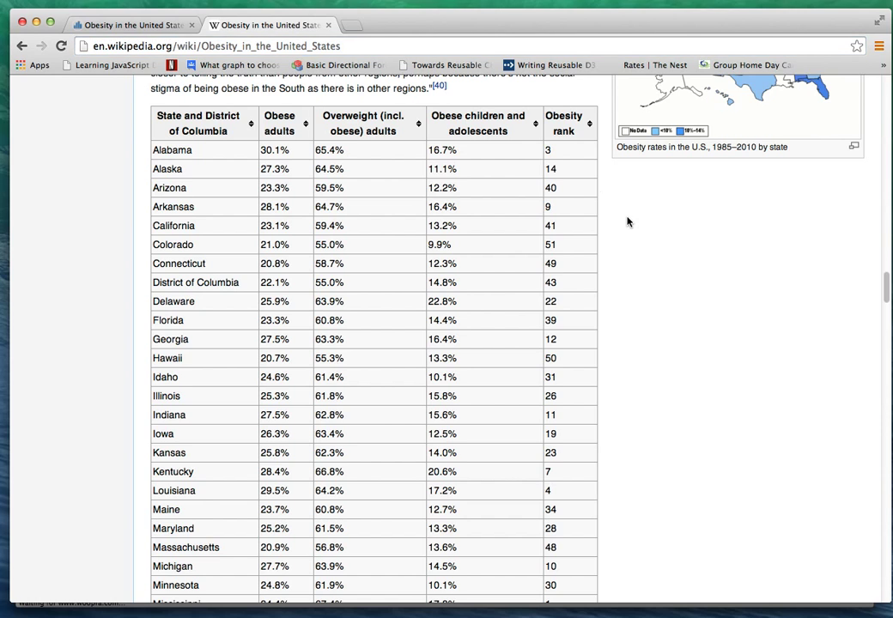
{"action": "left_click", "coordinate": [120, 28]}
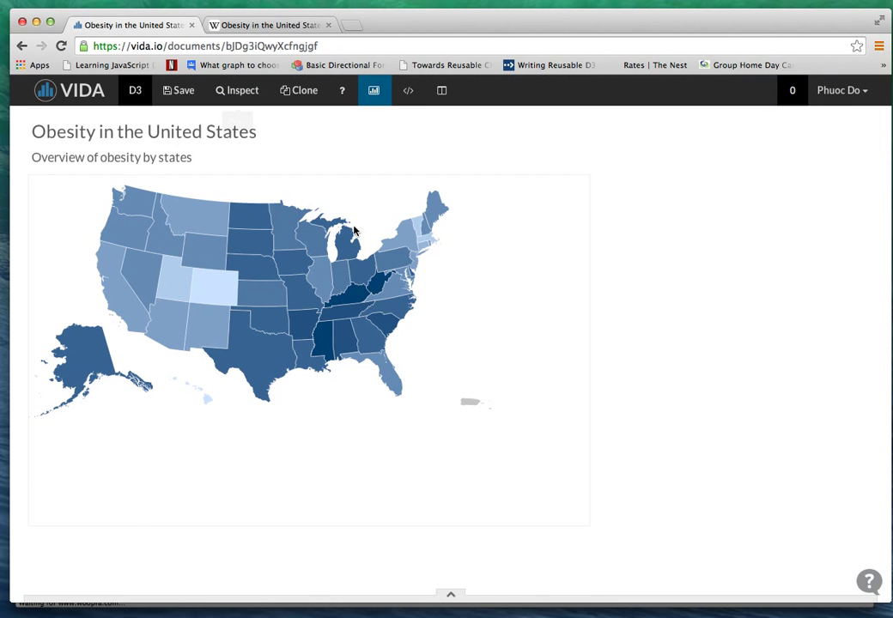
{"action": "mouse_move", "coordinate": [383, 287]}
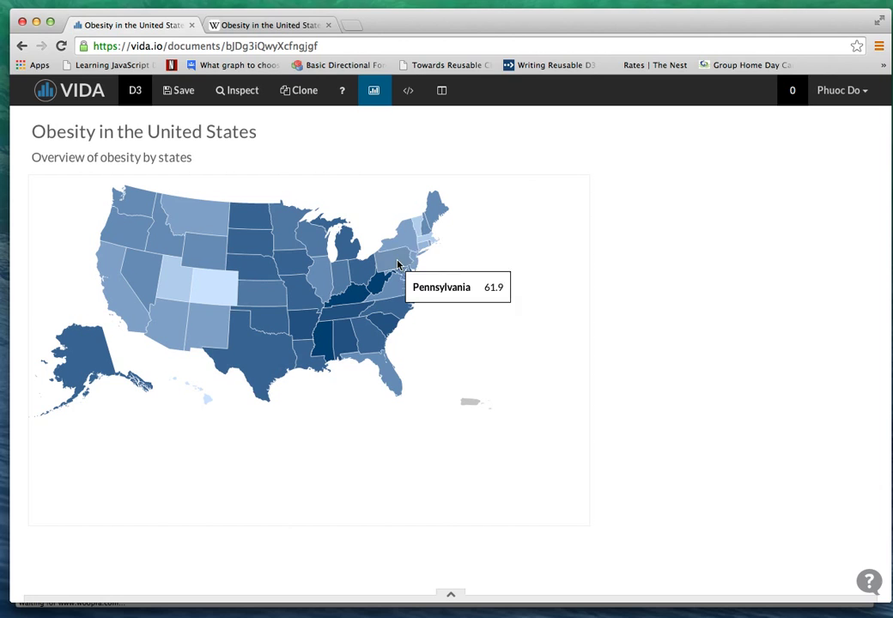